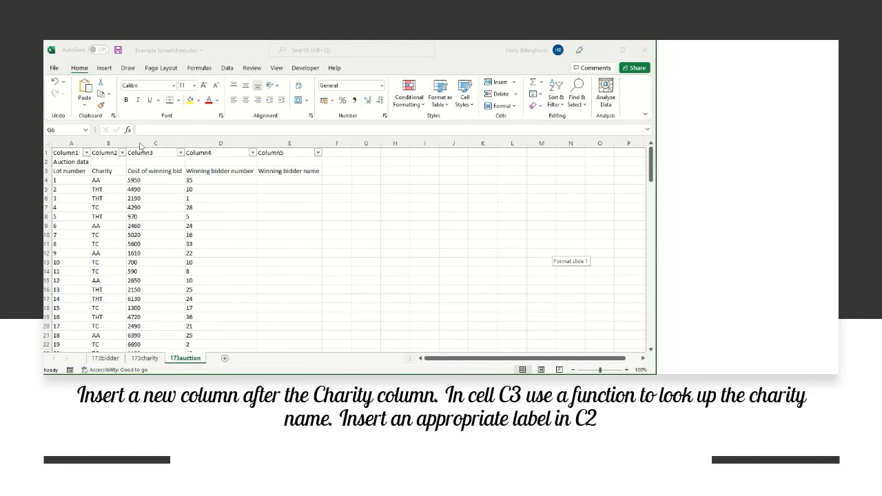
Step: Insert a new table column between the Charity and Cost of winning bid columns on the 173auction sheet
{"action": "left_click", "coordinate": [142, 141]}
{"action": "right_click", "coordinate": [142, 143]}
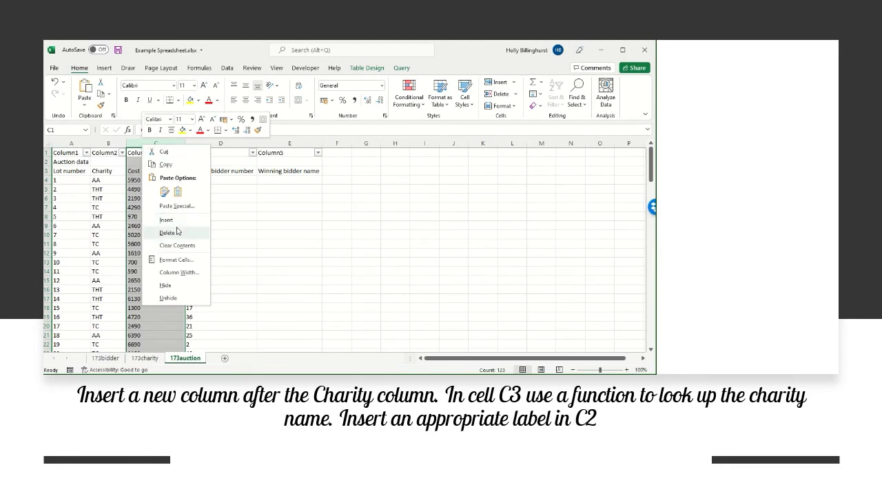
{"action": "left_click", "coordinate": [166, 220]}
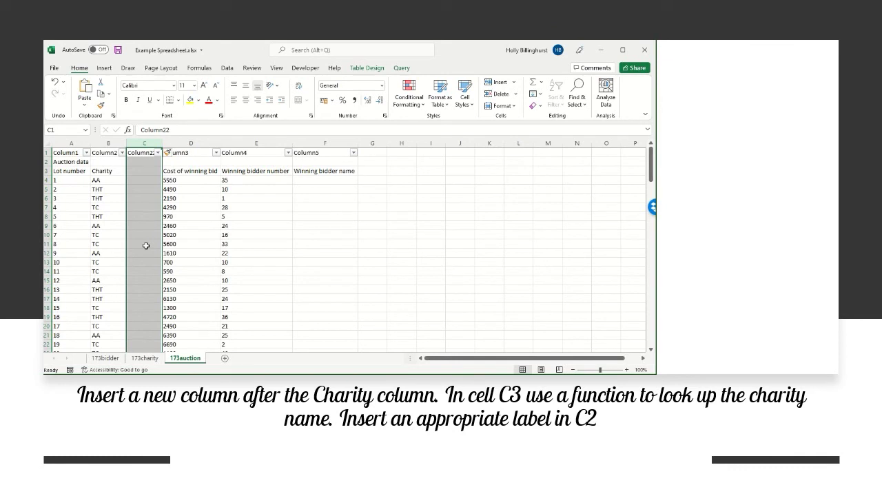
{"action": "left_click", "coordinate": [137, 170]}
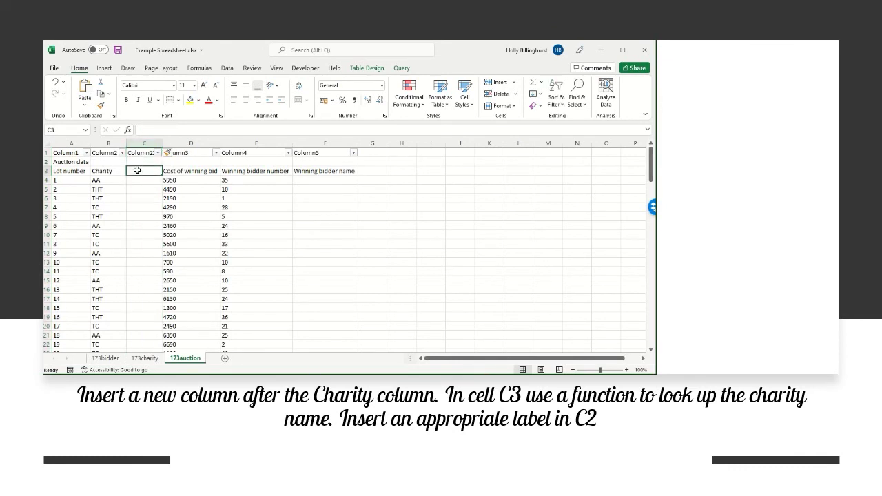
{"action": "left_click", "coordinate": [47, 152]}
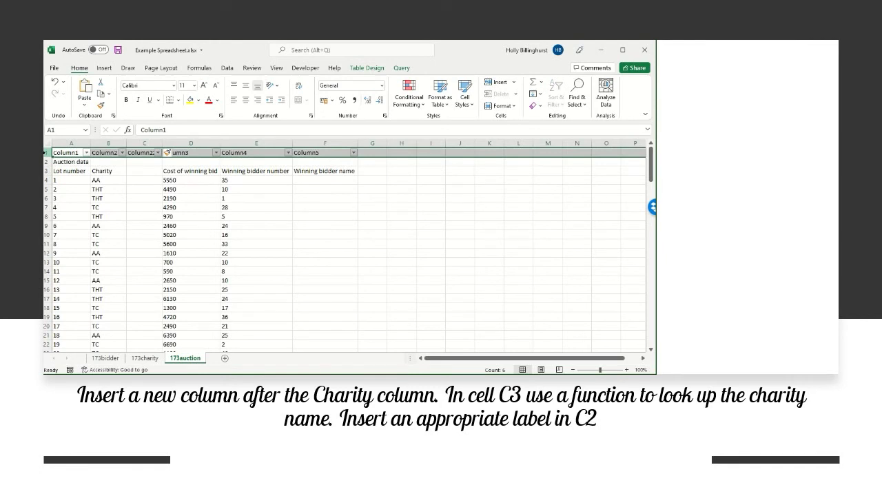
{"action": "right_click", "coordinate": [47, 153]}
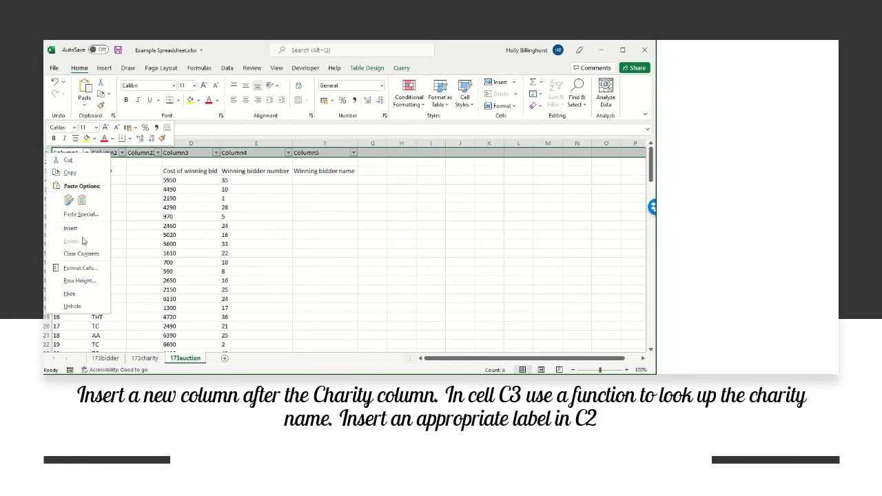
{"action": "key", "text": "Escape"}
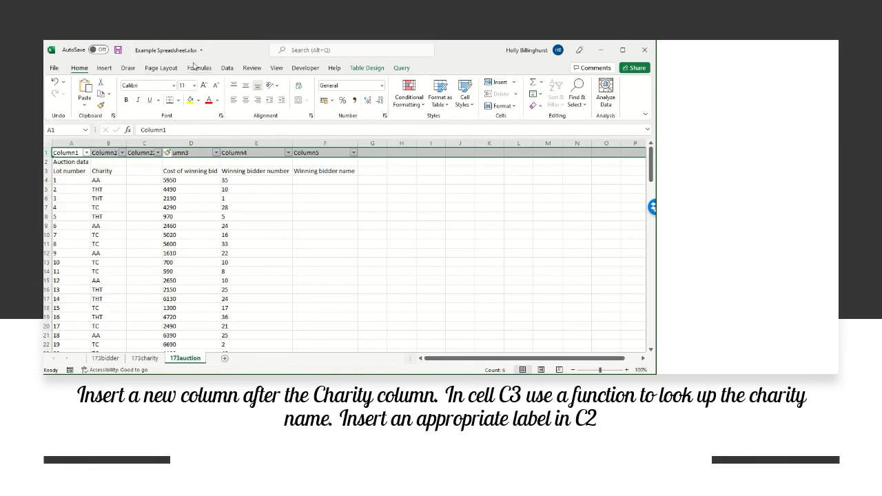
Step: Turn off the header row of the auction table
{"action": "left_click", "coordinate": [354, 70]}
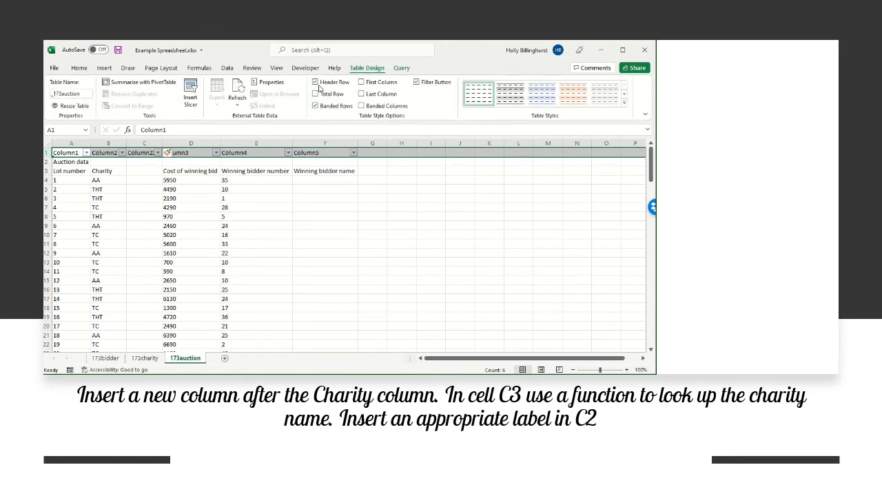
{"action": "left_click", "coordinate": [321, 87]}
{"action": "left_click", "coordinate": [354, 225]}
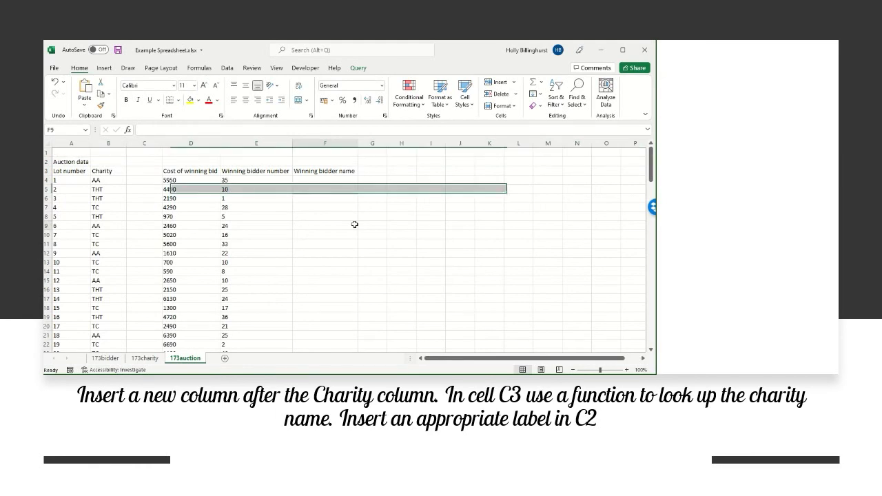
Step: Delete the empty row 1 above the Auction data title
{"action": "right_click", "coordinate": [46, 153]}
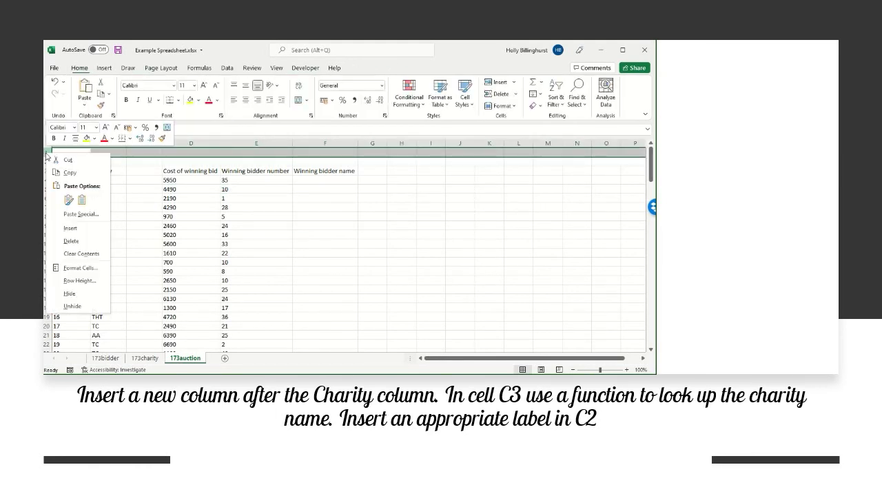
{"action": "left_click", "coordinate": [83, 242]}
{"action": "left_click", "coordinate": [288, 227]}
Step: Compare the charity code in B3 with the codes and names on the 173charity sheet, and return to C3 on 173auction
{"action": "left_click", "coordinate": [144, 172]}
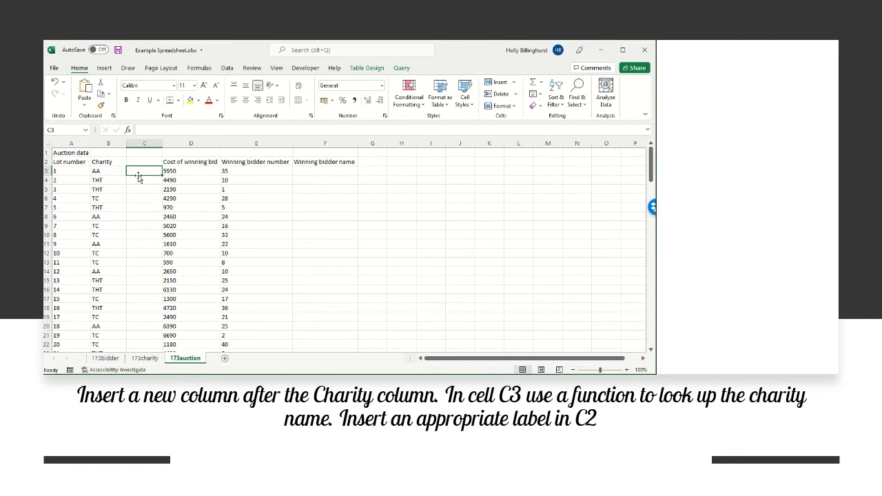
{"action": "left_click", "coordinate": [99, 171]}
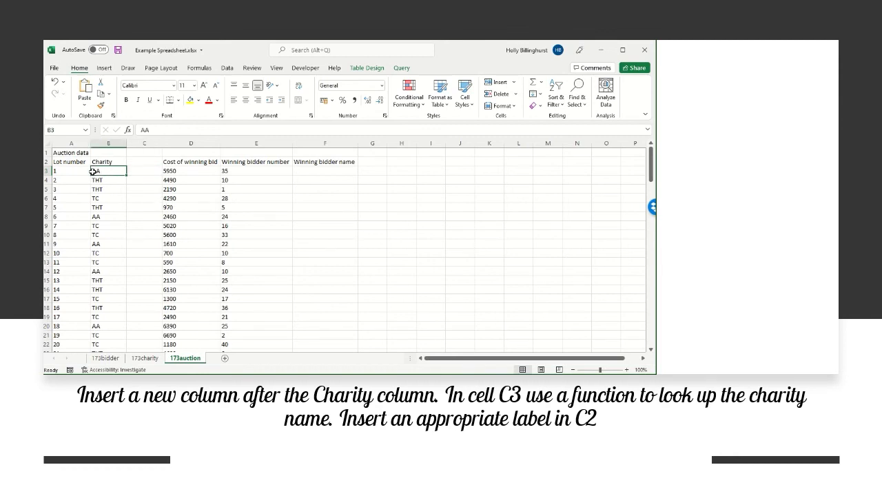
{"action": "left_click", "coordinate": [142, 173]}
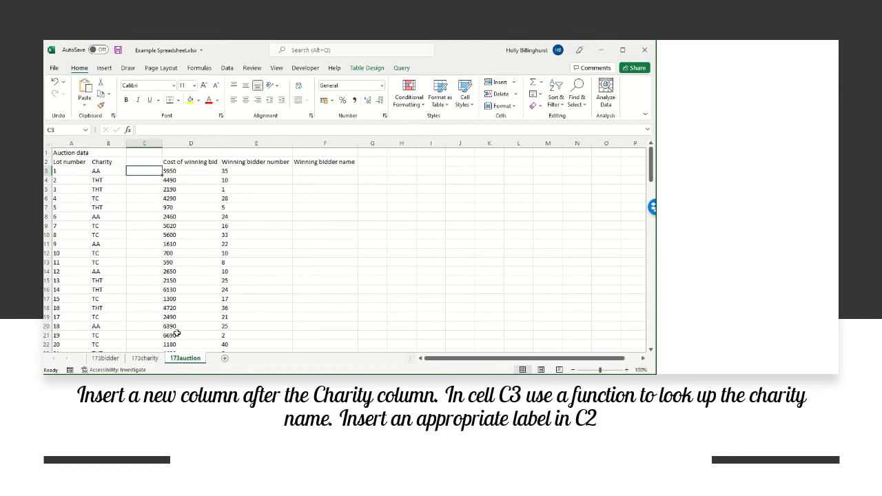
{"action": "left_click", "coordinate": [153, 359]}
{"action": "left_click", "coordinate": [127, 164]}
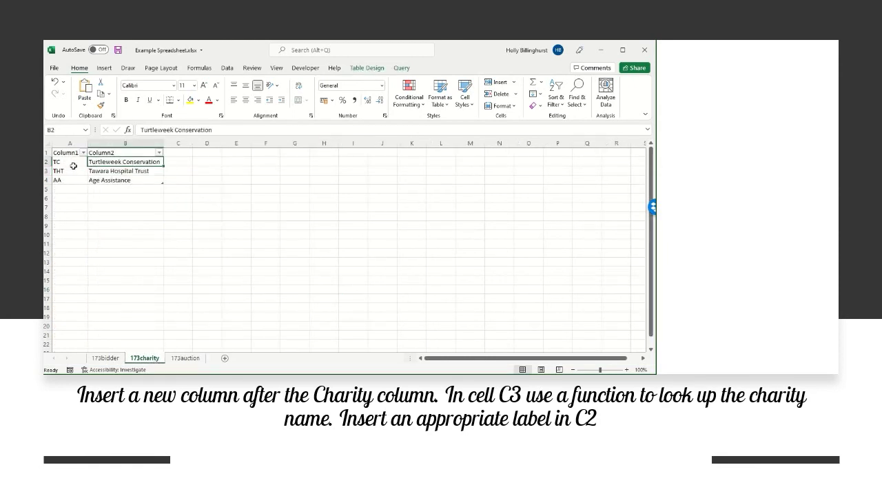
{"action": "left_click", "coordinate": [114, 358]}
{"action": "left_click", "coordinate": [180, 358]}
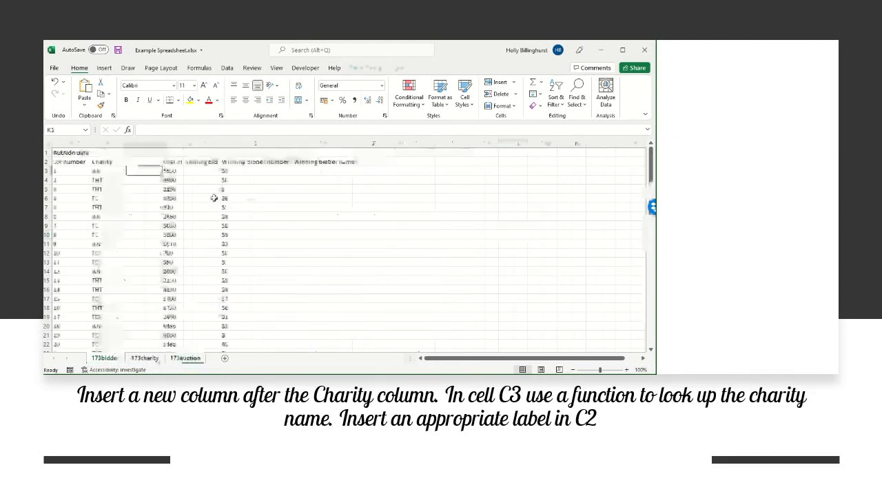
Step: Begin a VLOOKUP formula in cell C3 of the 173auction sheet
{"action": "type", "text": "="}
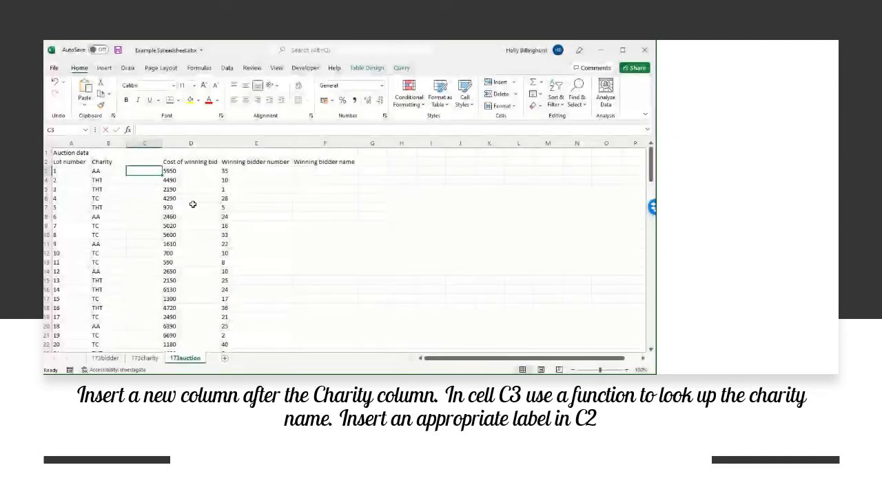
{"action": "type", "text": "vl"}
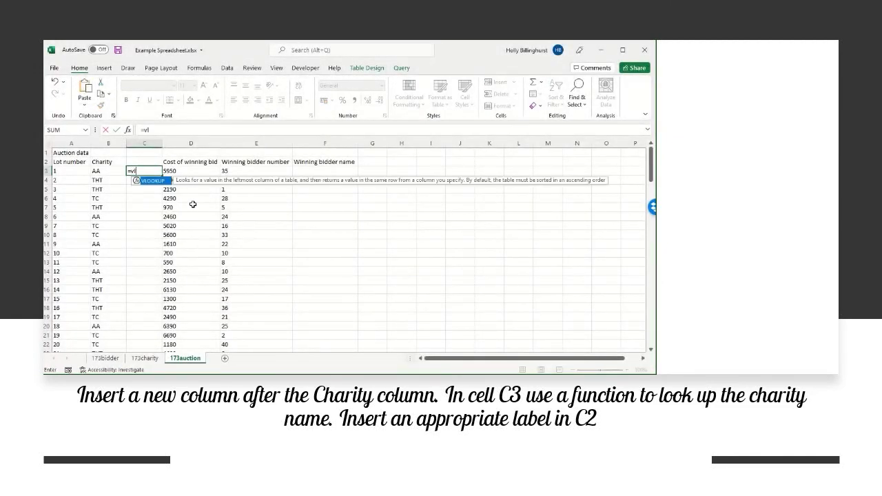
{"action": "type", "text": "ookup("}
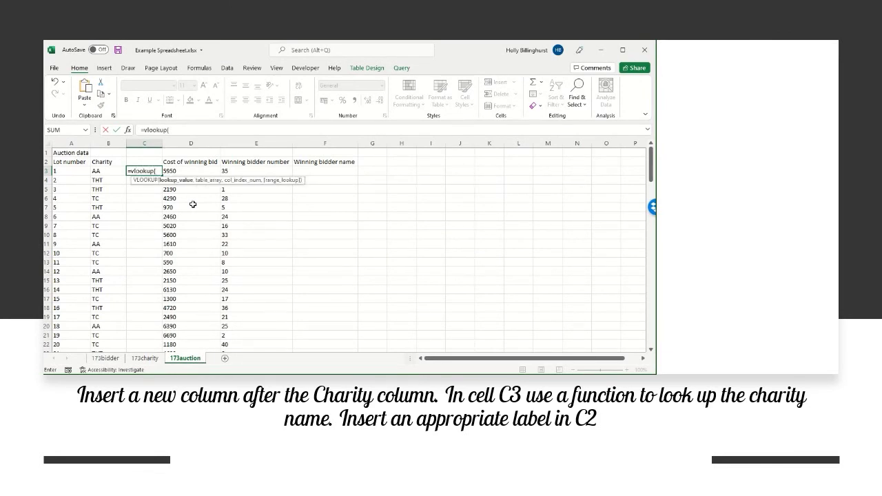
{"action": "left_click", "coordinate": [109, 170]}
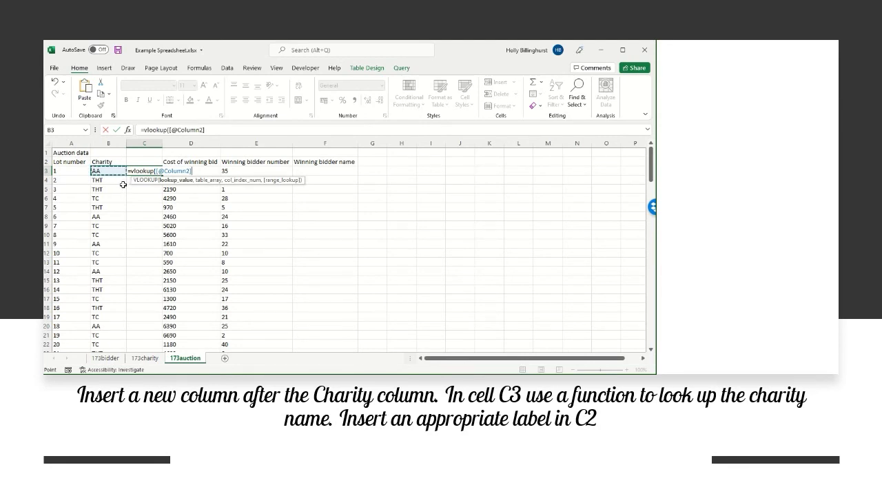
{"action": "key", "text": "BackSpace"}
{"action": "key", "text": "BackSpace"}
{"action": "key", "text": "BackSpace"}
{"action": "key", "text": "BackSpace"}
{"action": "key", "text": "BackSpace"}
{"action": "key", "text": "BackSpace"}
{"action": "key", "text": "BackSpace"}
{"action": "key", "text": "BackSpace"}
{"action": "key", "text": "BackSpace"}
{"action": "key", "text": "BackSpace"}
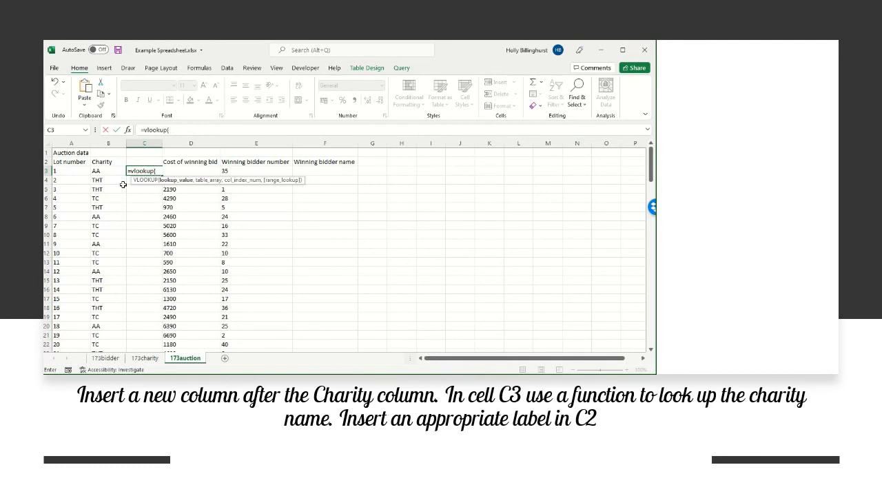
Step: Enter B3 as the lookup value of the VLOOKUP formula
{"action": "type", "text": "B"}
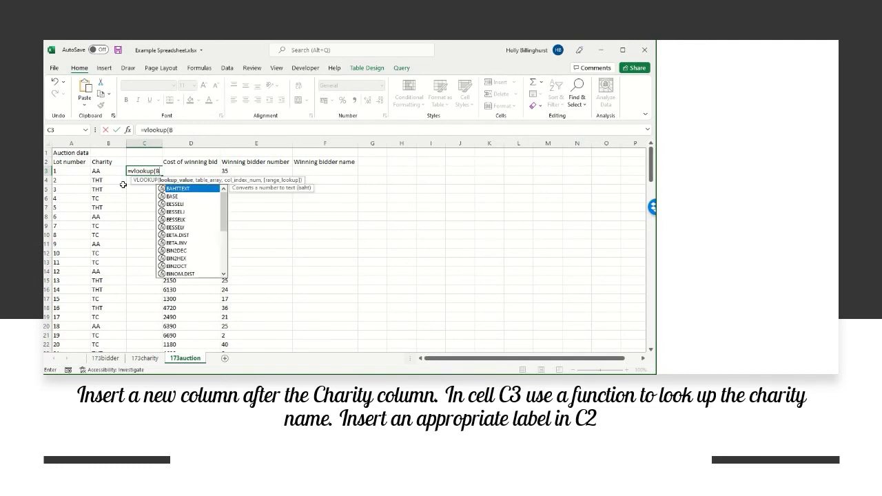
{"action": "type", "text": "3,"}
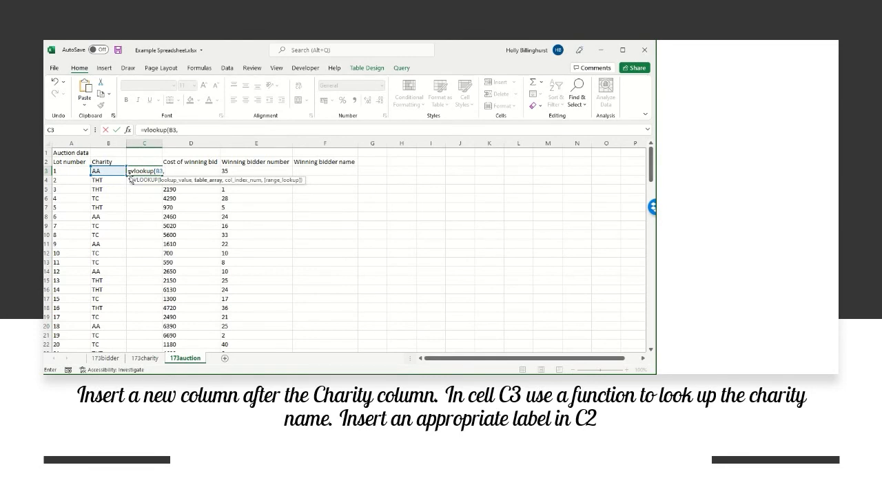
{"action": "left_click", "coordinate": [145, 359]}
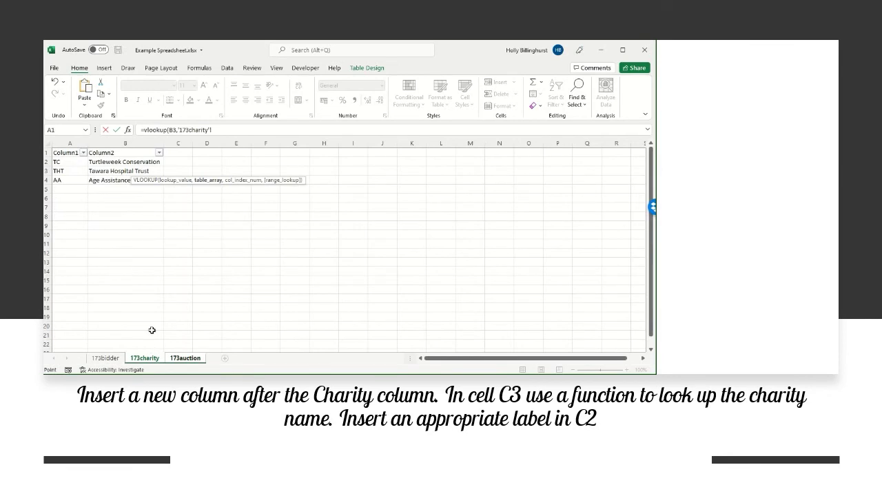
{"action": "left_click_drag", "start_coordinate": [69, 164], "coordinate": [117, 180]}
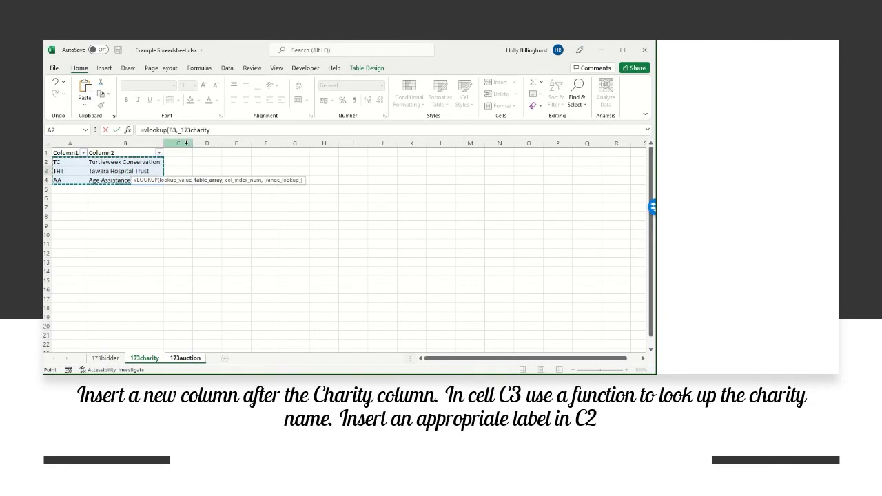
{"action": "left_click", "coordinate": [210, 130]}
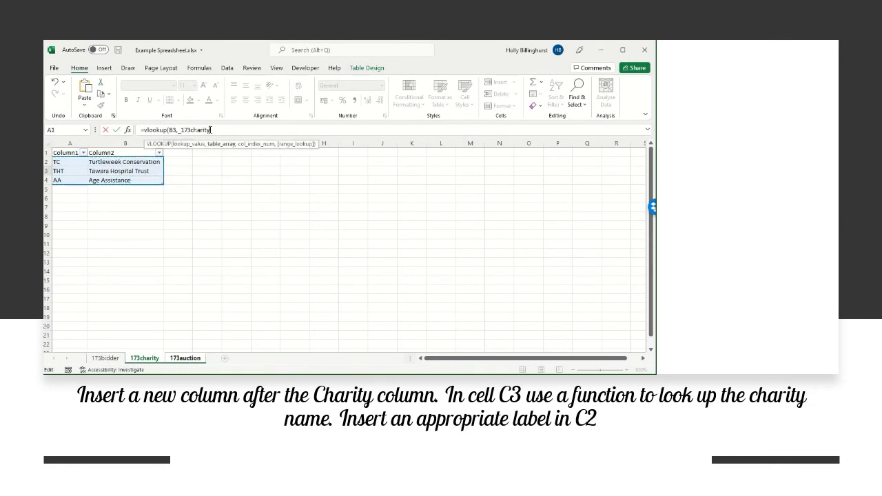
{"action": "key", "text": "BackSpace"}
{"action": "key", "text": "BackSpace"}
{"action": "key", "text": "BackSpace"}
{"action": "key", "text": "BackSpace"}
{"action": "key", "text": "BackSpace"}
{"action": "key", "text": "BackSpace"}
{"action": "key", "text": "BackSpace"}
{"action": "key", "text": "BackSpace"}
{"action": "key", "text": "BackSpace"}
{"action": "key", "text": "BackSpace"}
{"action": "key", "text": "BackSpace"}
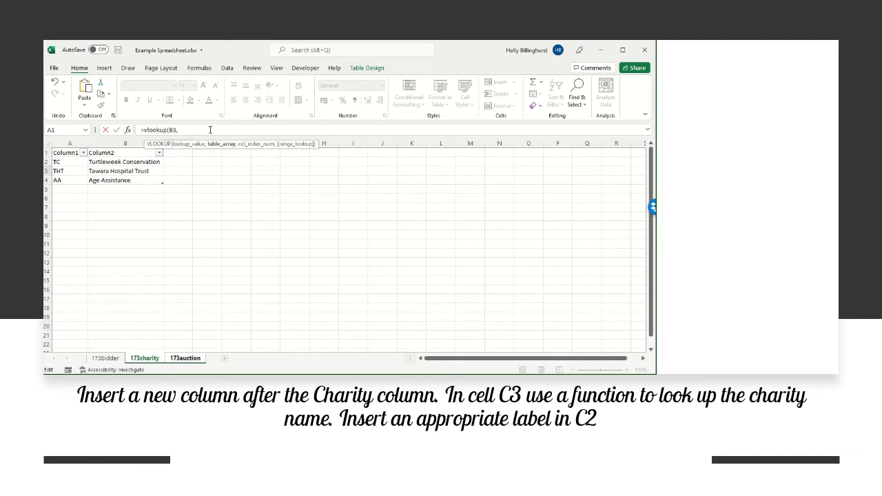
Step: Complete the VLOOKUP arguments with table array 173charity!A2:B4, column index 2 and exact match FALSE
{"action": "type", "text": "173charity"}
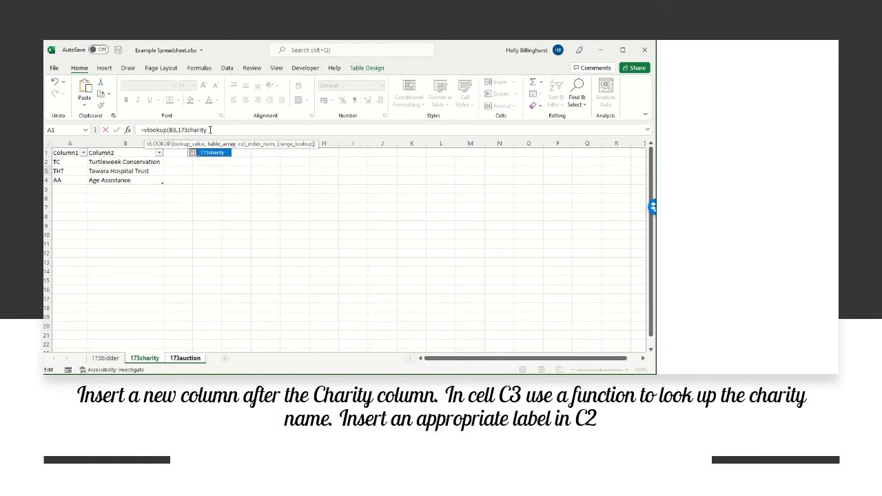
{"action": "type", "text": "!"}
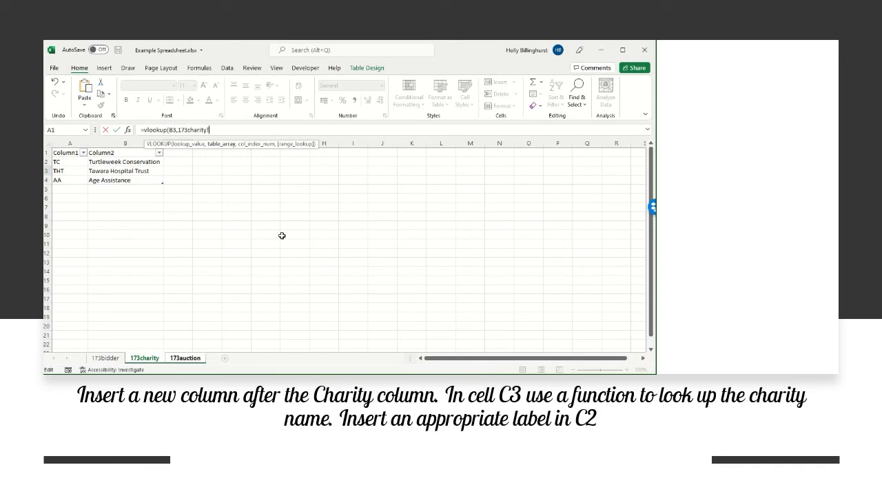
{"action": "type", "text": "A2:B4,"}
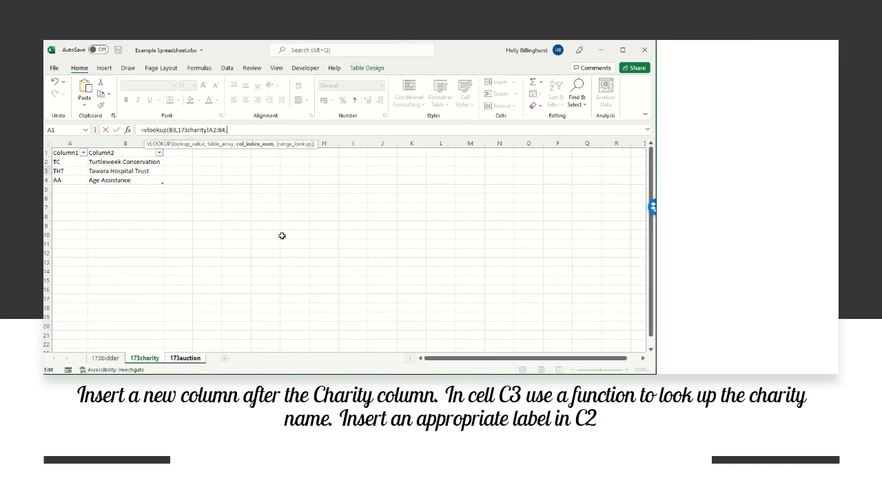
{"action": "type", "text": "2,"}
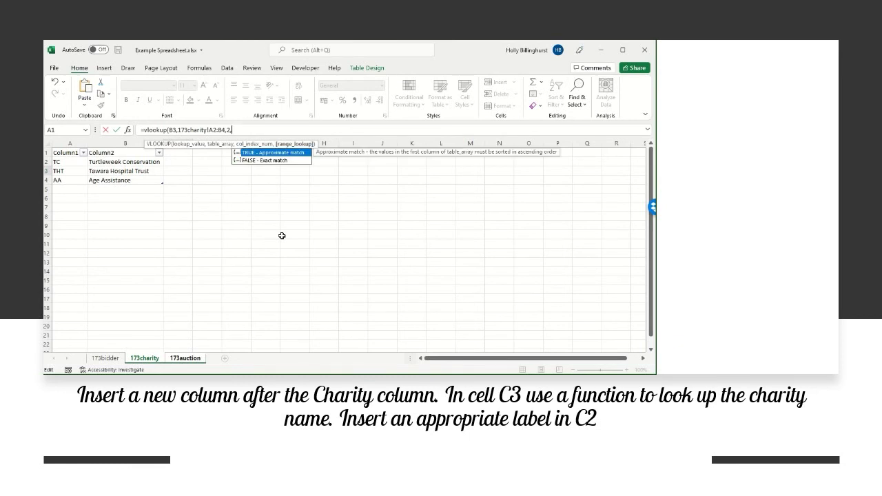
{"action": "type", "text": "FAL"}
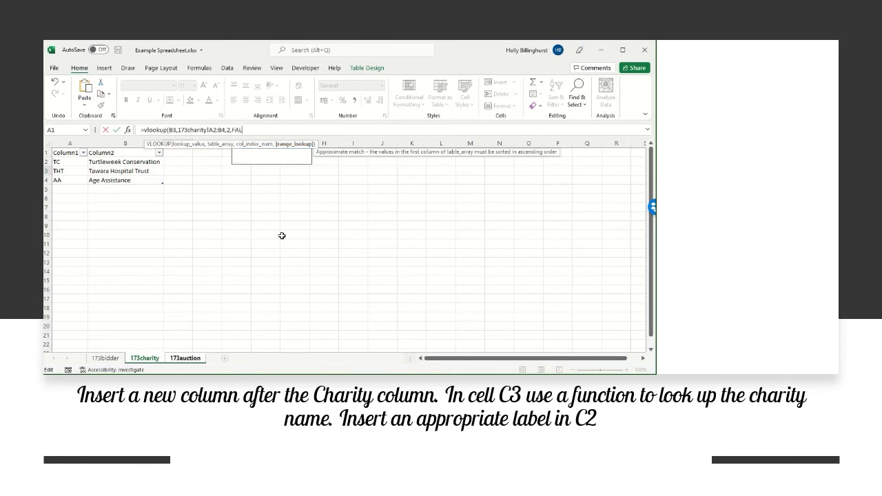
{"action": "type", "text": "SE"}
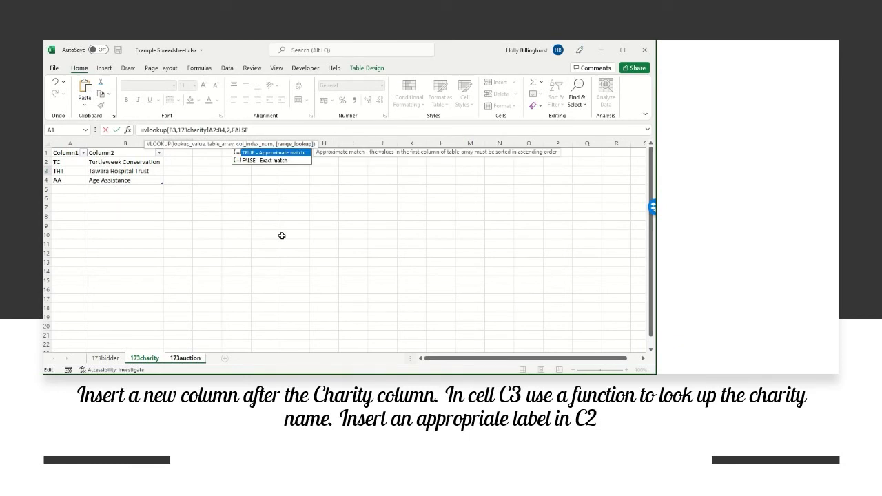
{"action": "type", "text": ")"}
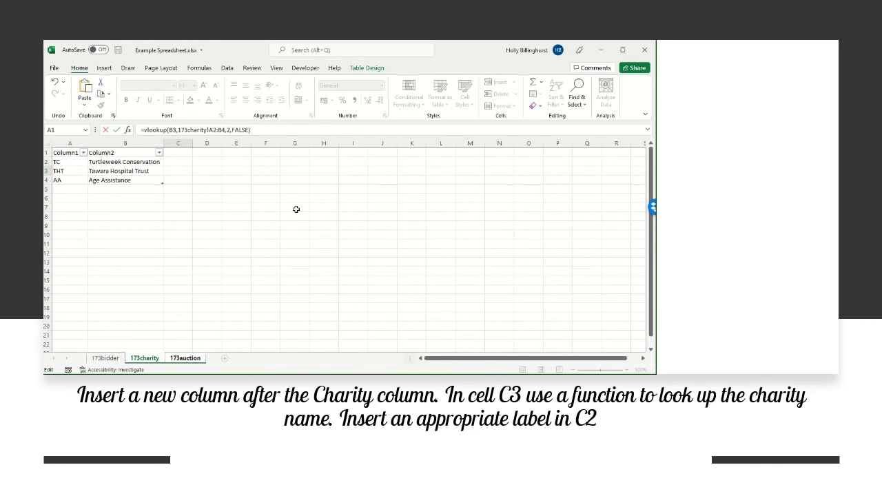
Step: Make the lookup range absolute as $A$2:$B$4 and enter the formula
{"action": "left_click", "coordinate": [210, 131]}
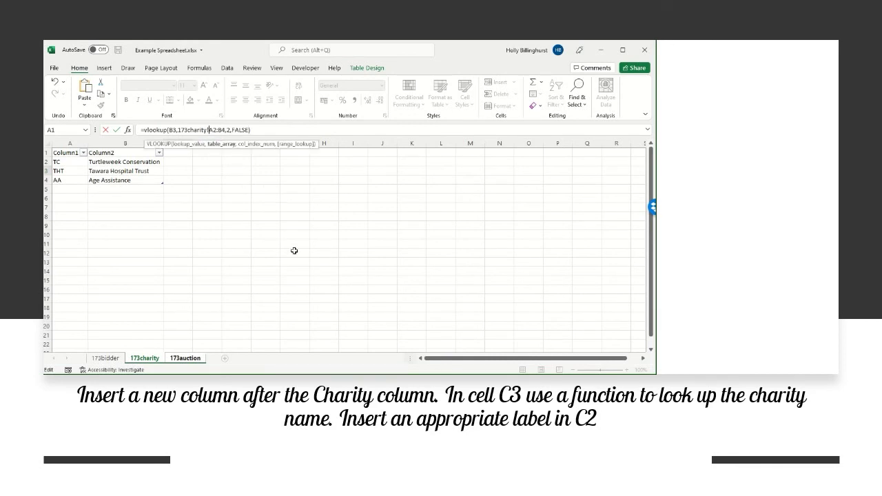
{"action": "type", "text": "$"}
{"action": "key", "text": "Right"}
{"action": "type", "text": "$"}
{"action": "key", "text": "Right"}
{"action": "key", "text": "Right"}
{"action": "type", "text": "$A$"}
{"action": "key", "text": "Return"}
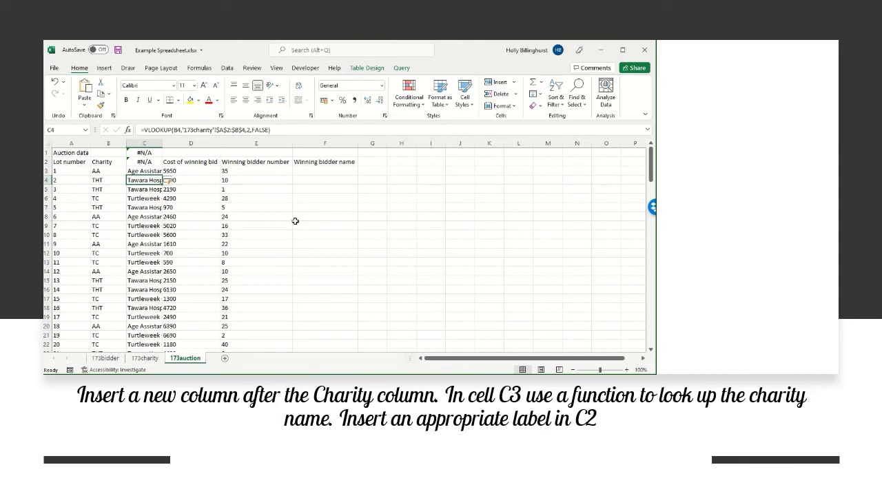
Step: Clear the lookup formulas from cells C1 and C2 and fit column C's width to its contents
{"action": "left_click", "coordinate": [153, 153]}
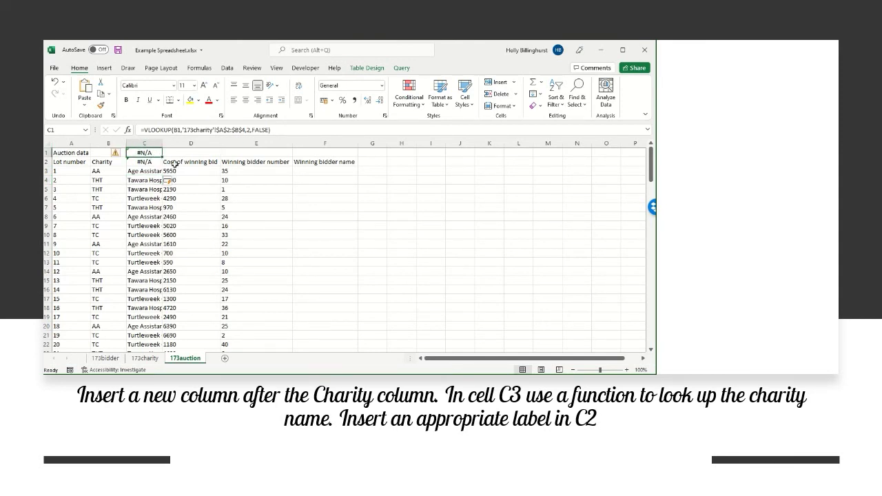
{"action": "key", "text": "Delete"}
{"action": "key", "text": "Down"}
{"action": "key", "text": "Delete"}
{"action": "key", "text": "Down"}
{"action": "left_click_drag", "start_coordinate": [162, 143], "coordinate": [176, 142]}
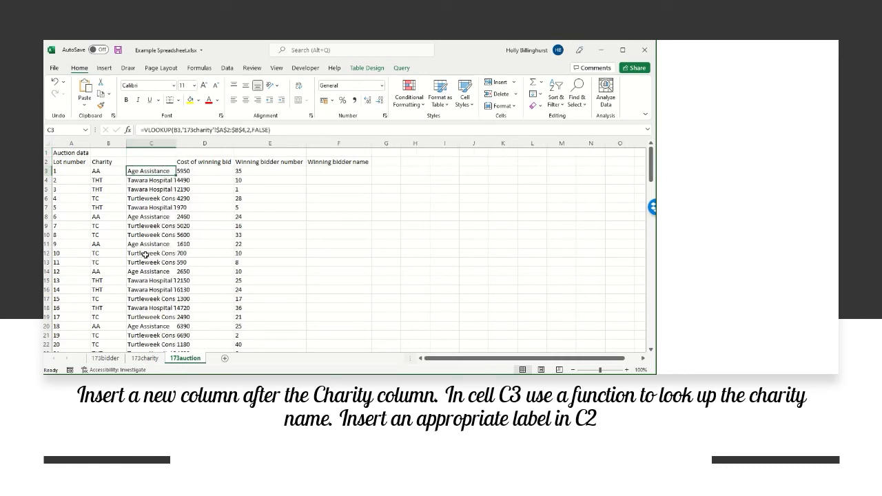
{"action": "double_click", "coordinate": [176, 141]}
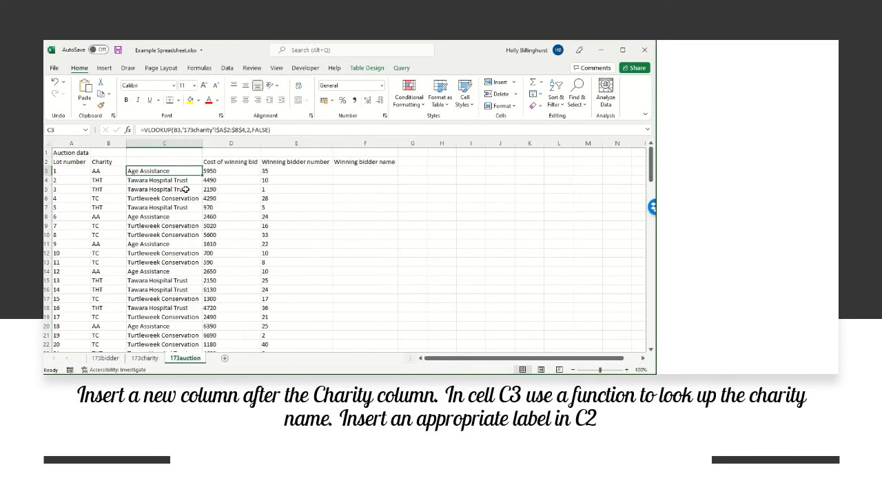
Step: Check the VLOOKUP formulas and charity names row by row down column C
{"action": "left_click", "coordinate": [164, 180]}
{"action": "key", "text": "Up"}
{"action": "key", "text": "Down"}
{"action": "key", "text": "Down"}
{"action": "key", "text": "Down"}
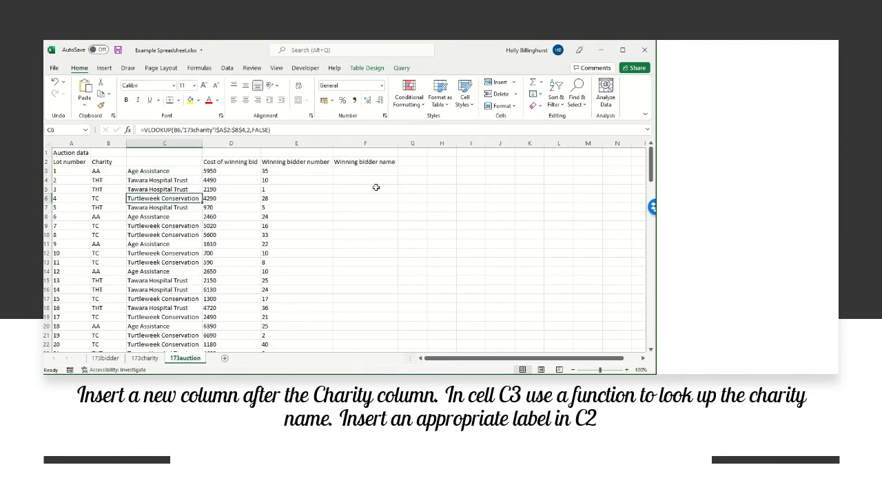
{"action": "key", "text": "Down"}
{"action": "key", "text": "Down"}
{"action": "key", "text": "Down"}
{"action": "key", "text": "Down"}
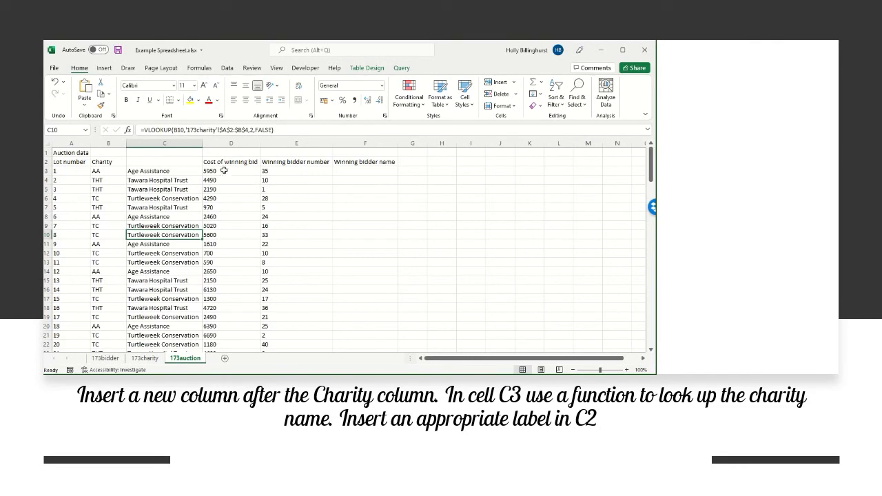
Step: Fill the VLOOKUP formula from C3 down column C to the last auction row
{"action": "left_click", "coordinate": [190, 171]}
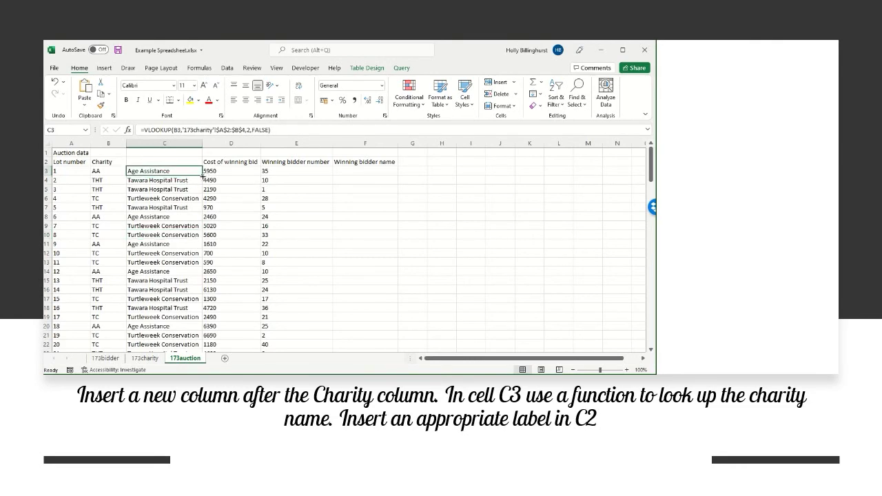
{"action": "mouse_move", "coordinate": [202, 175]}
{"action": "left_mouse_down"}
{"action": "mouse_move", "coordinate": [191, 370]}
{"action": "mouse_move", "coordinate": [179, 323]}
{"action": "mouse_move", "coordinate": [179, 332]}
{"action": "left_mouse_up"}
{"action": "scroll", "coordinate": [179, 316], "scroll_direction": "up", "scroll_amount": 20}
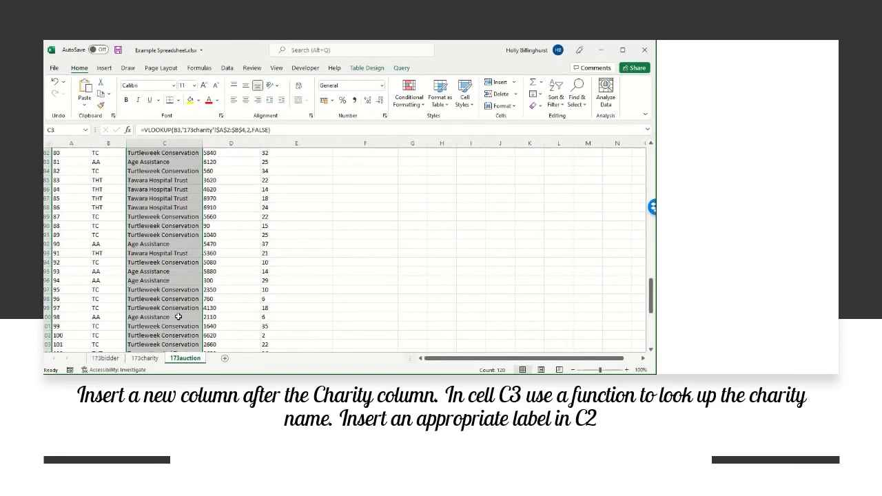
{"action": "left_click", "coordinate": [154, 171]}
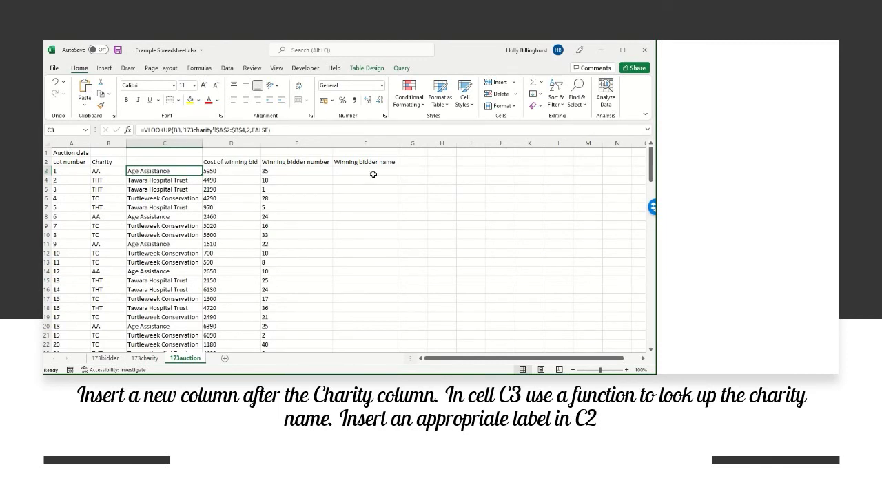
Step: Label cell C2 as Charity Name
{"action": "left_click", "coordinate": [189, 163]}
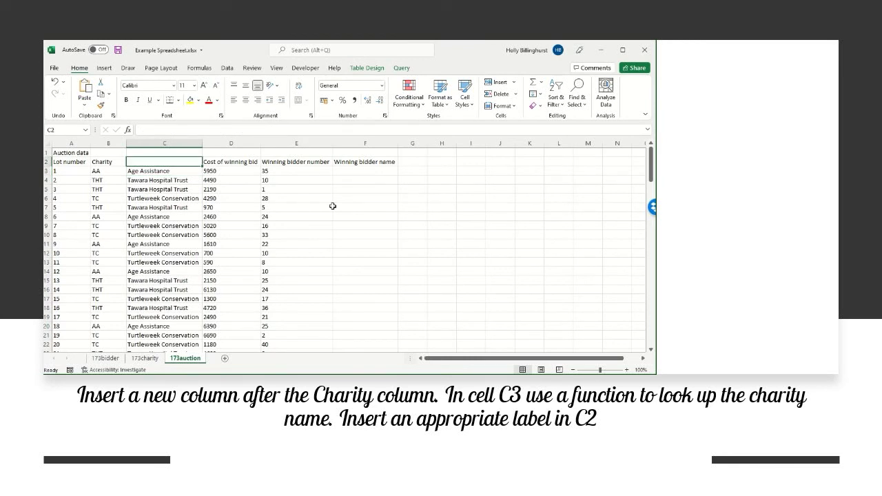
{"action": "type", "text": "Char"}
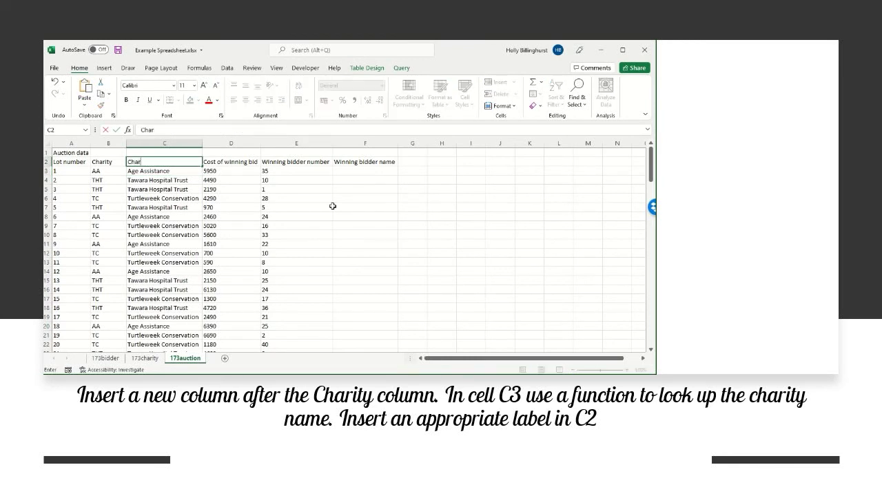
{"action": "type", "text": "ity Name"}
{"action": "key", "text": "Return"}
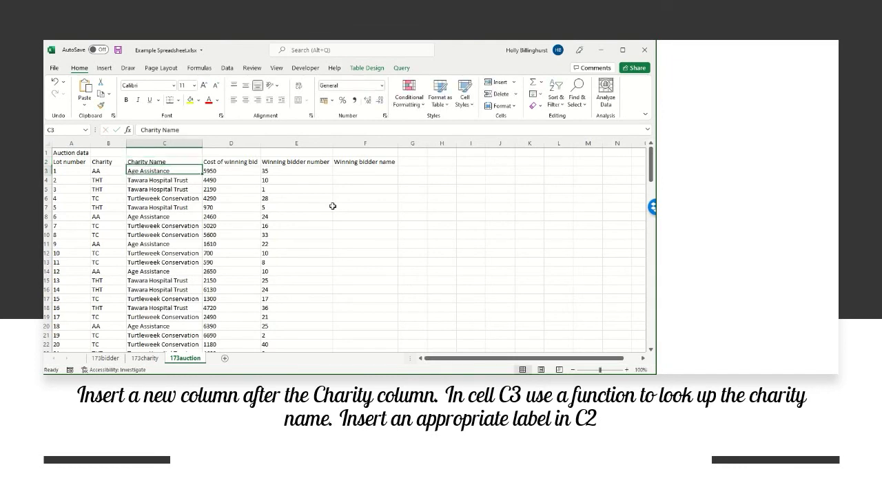
{"action": "left_click", "coordinate": [336, 199]}
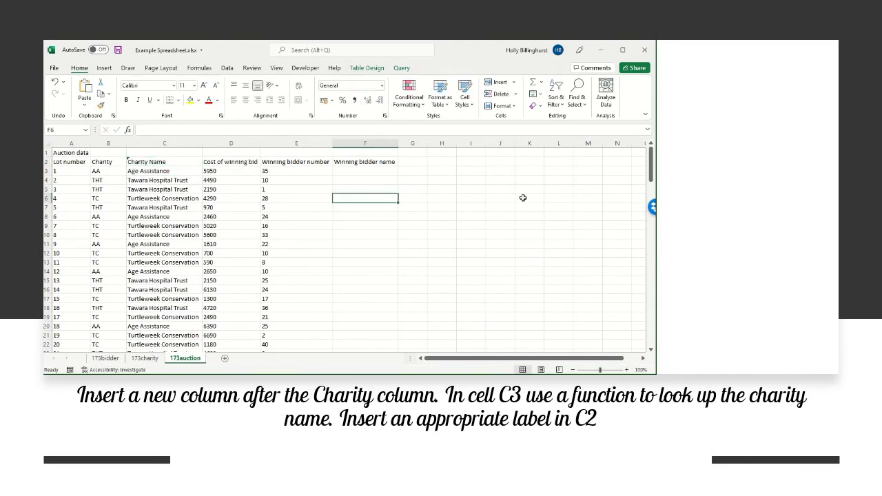
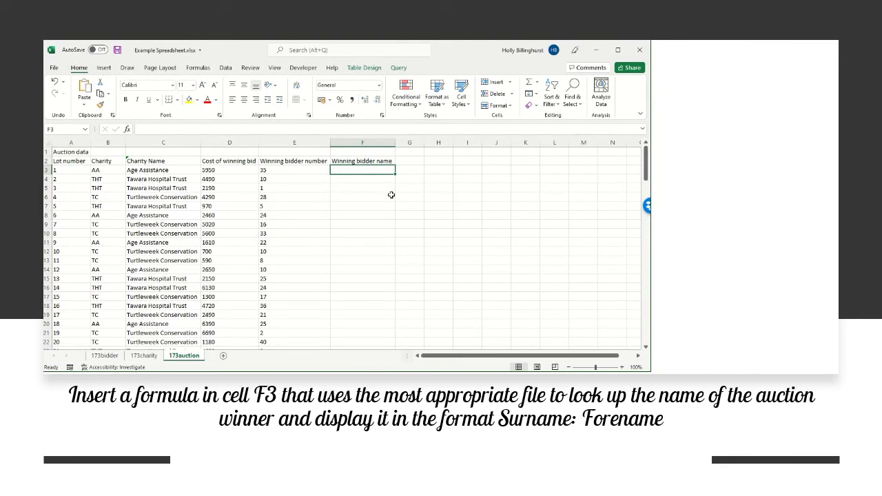
Step: Begin a VLOOKUP formula in cell F3 for the winning bidder name
{"action": "type", "text": "="}
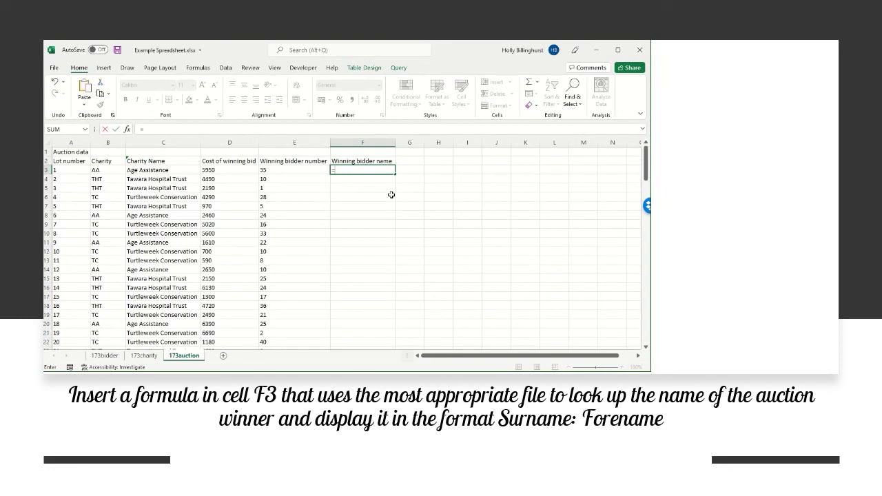
{"action": "type", "text": "vl"}
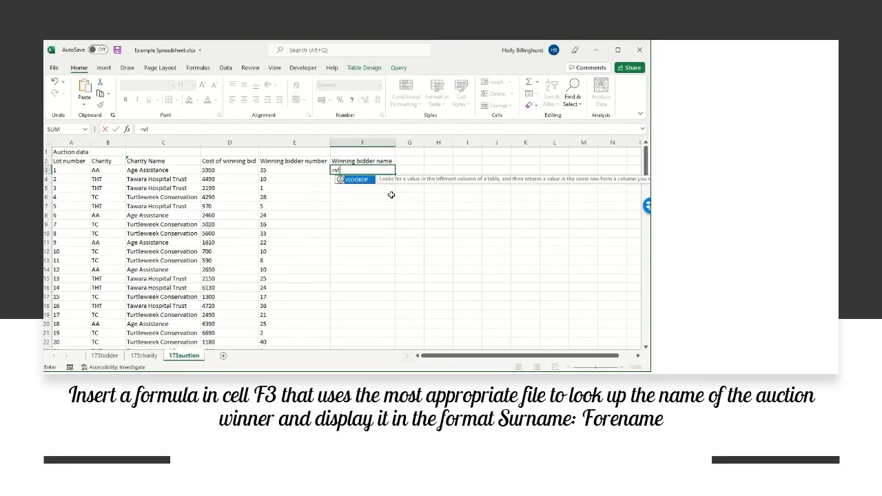
{"action": "type", "text": "ookup("}
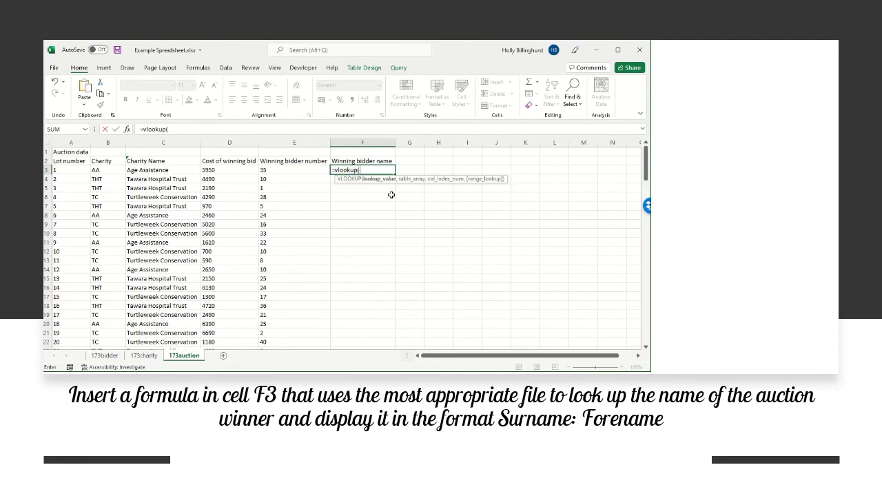
{"action": "left_click", "coordinate": [301, 171]}
{"action": "key", "text": "BackSpace"}
{"action": "key", "text": "BackSpace"}
{"action": "key", "text": "BackSpace"}
{"action": "key", "text": "BackSpace"}
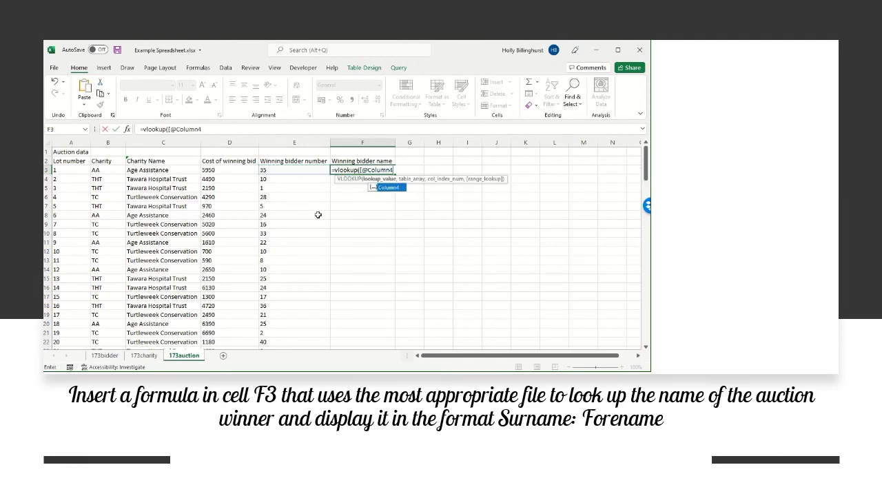
{"action": "key", "text": "BackSpace"}
{"action": "key", "text": "BackSpace"}
{"action": "key", "text": "BackSpace"}
{"action": "key", "text": "BackSpace"}
{"action": "key", "text": "BackSpace"}
{"action": "key", "text": "BackSpace"}
{"action": "key", "text": "BackSpace"}
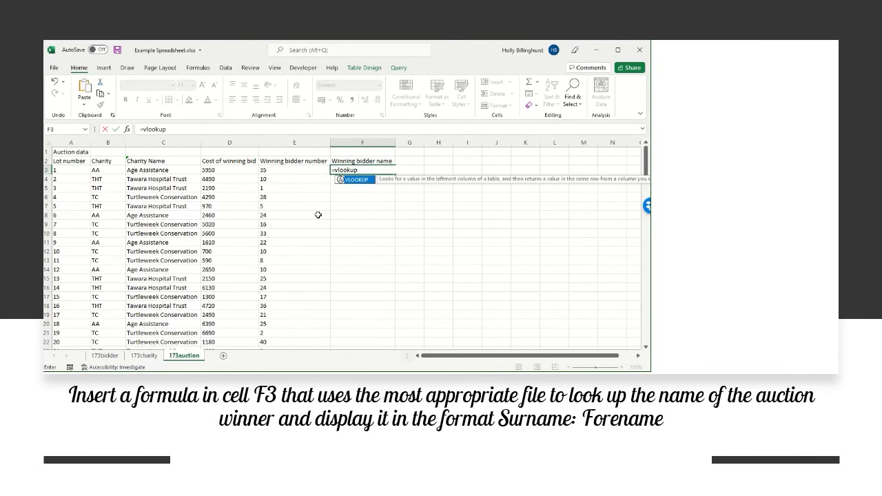
Step: Enter E3 as the VLOOKUP lookup value and go to the 173bidder sheet for the table array
{"action": "type", "text": "("}
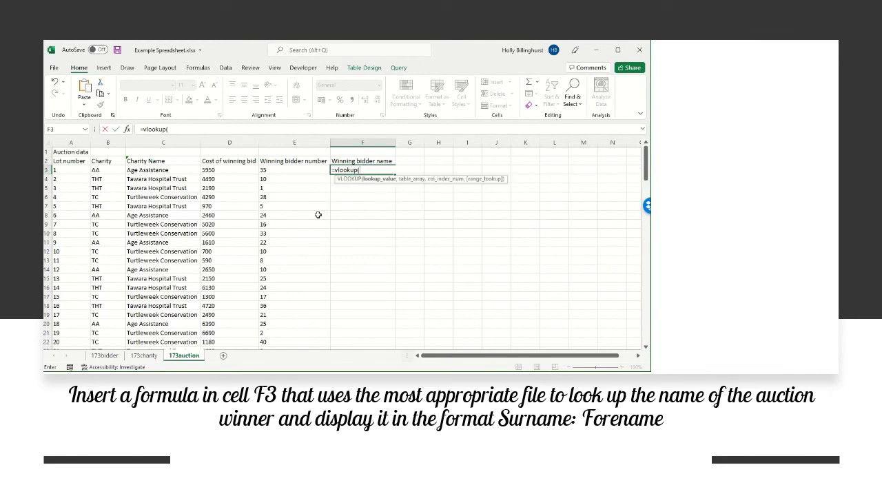
{"action": "type", "text": "E3"}
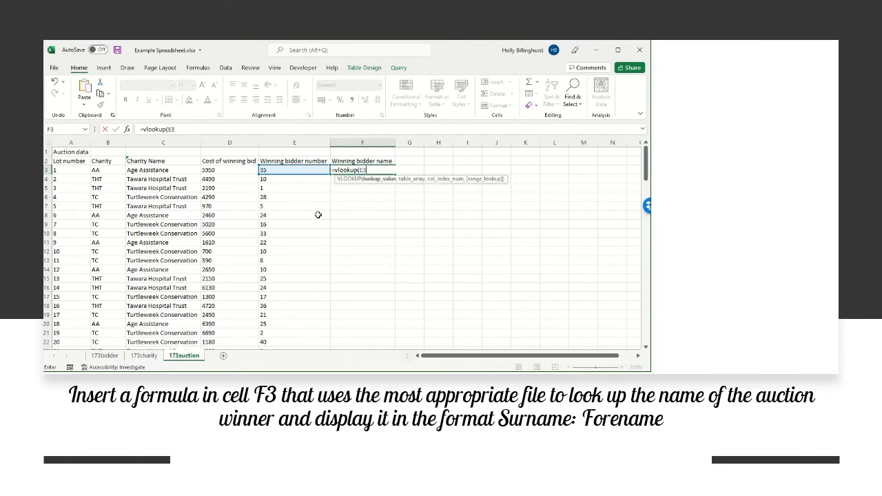
{"action": "type", "text": ","}
{"action": "left_click", "coordinate": [104, 357]}
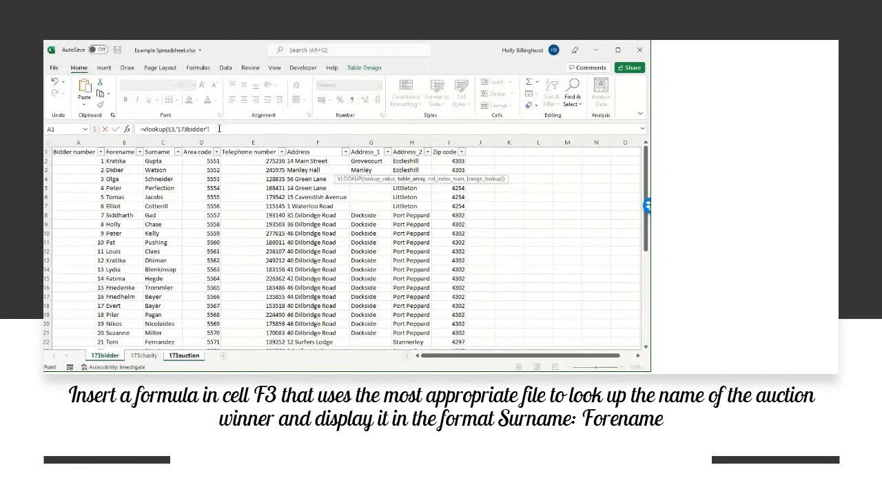
{"action": "left_click_drag", "start_coordinate": [87, 164], "coordinate": [450, 202]}
{"action": "left_click", "coordinate": [213, 128]}
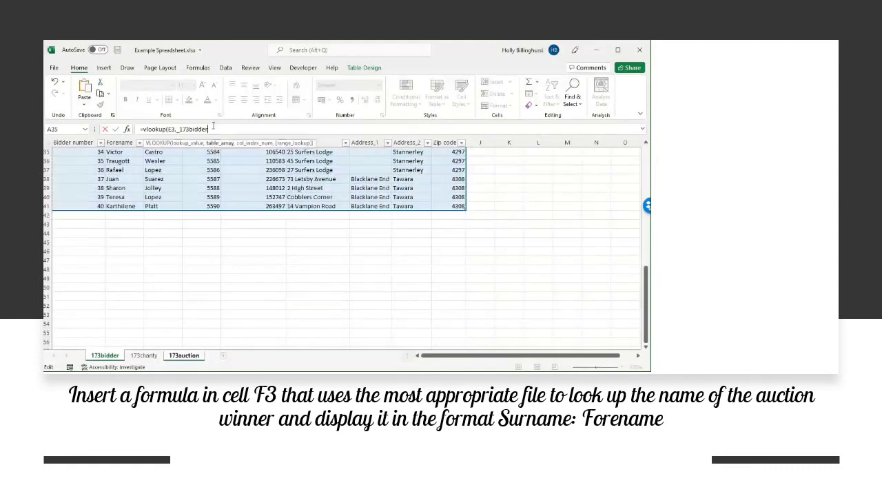
{"action": "key", "text": "BackSpace"}
{"action": "key", "text": "BackSpace"}
{"action": "key", "text": "BackSpace"}
{"action": "key", "text": "BackSpace"}
{"action": "key", "text": "BackSpace"}
{"action": "key", "text": "BackSpace"}
{"action": "key", "text": "BackSpace"}
{"action": "key", "text": "BackSpace"}
{"action": "key", "text": "BackSpace"}
{"action": "key", "text": "BackSpace"}
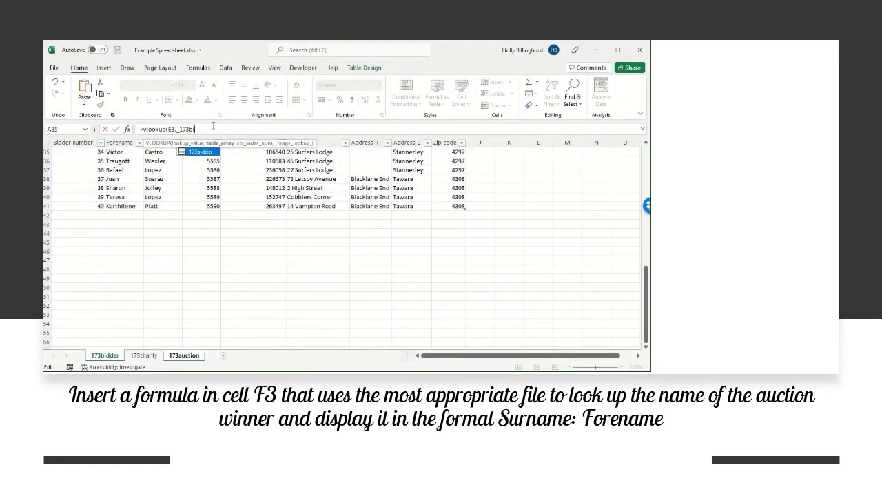
Step: Enter 173bidder as the table reference in the VLOOKUP formula, followed by a comma
{"action": "type", "text": "1"}
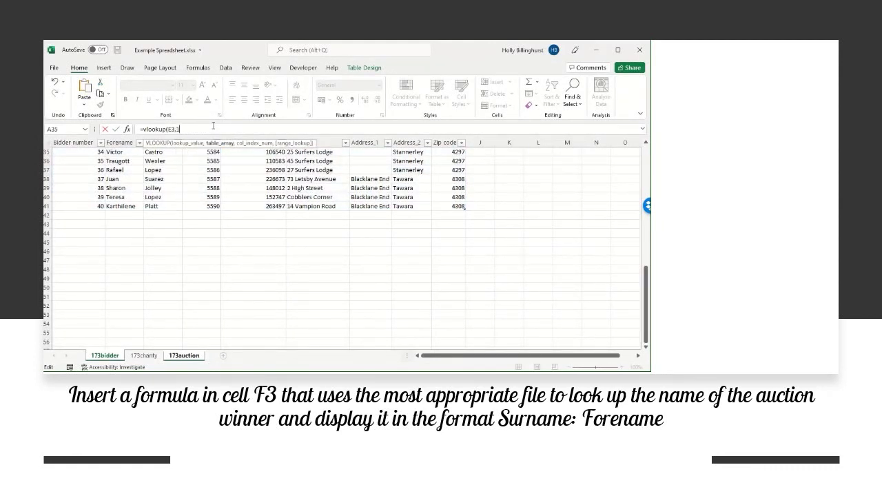
{"action": "type", "text": "73bidder"}
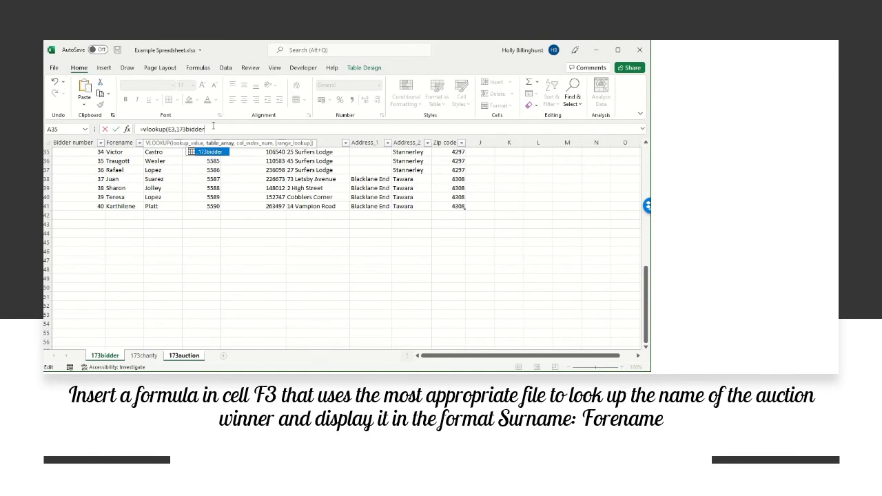
{"action": "type", "text": ","}
Step: Add the bidder range B2:I41 to the VLOOKUP formula
{"action": "scroll", "coordinate": [314, 250], "scroll_direction": "up", "scroll_amount": 5}
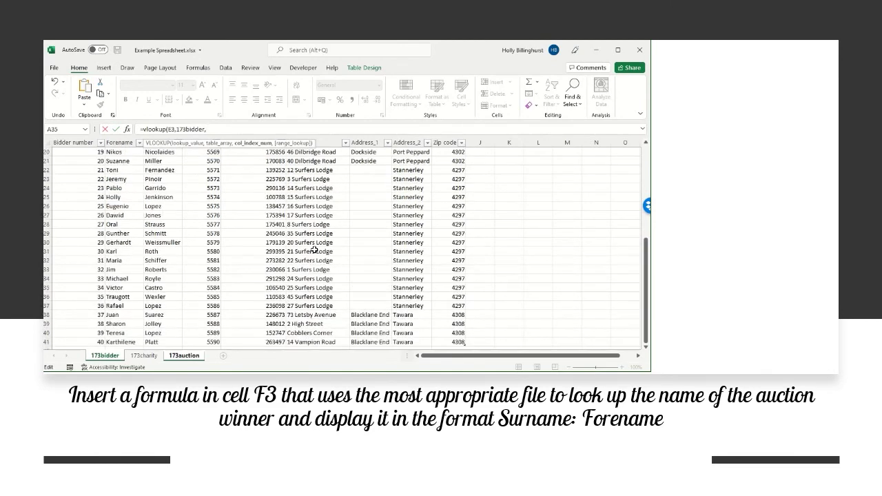
{"action": "scroll", "coordinate": [314, 250], "scroll_direction": "up", "scroll_amount": 6}
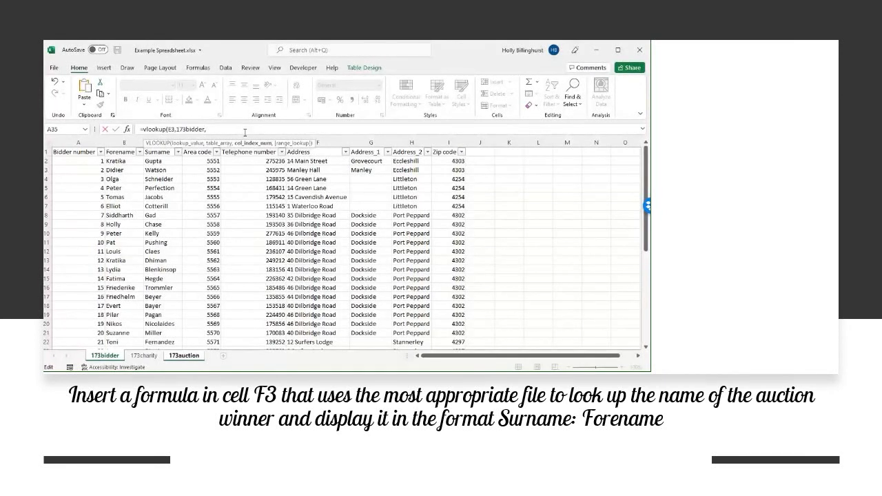
{"action": "type", "text": "B2:"}
{"action": "scroll", "coordinate": [423, 222], "scroll_direction": "down", "scroll_amount": 8}
{"action": "scroll", "coordinate": [423, 222], "scroll_direction": "up", "scroll_amount": 4}
{"action": "scroll", "coordinate": [423, 222], "scroll_direction": "up", "scroll_amount": 4}
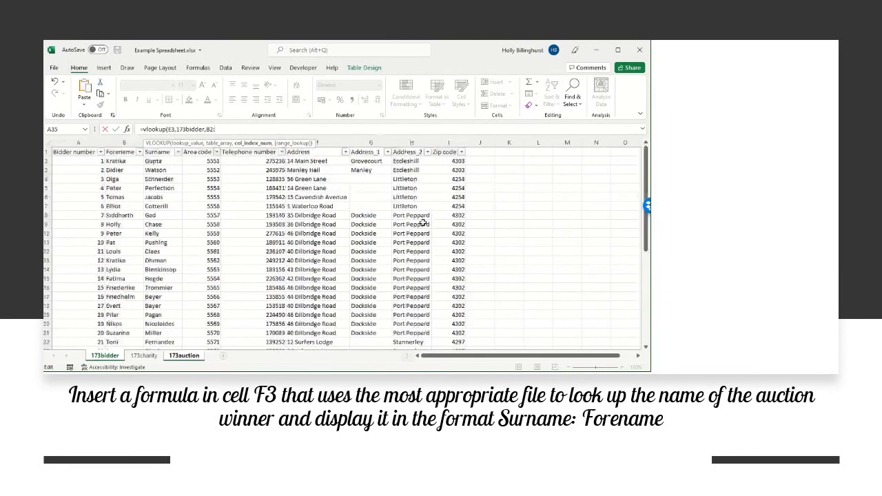
{"action": "scroll", "coordinate": [448, 228], "scroll_direction": "down", "scroll_amount": 9}
{"action": "scroll", "coordinate": [444, 249], "scroll_direction": "down", "scroll_amount": 3}
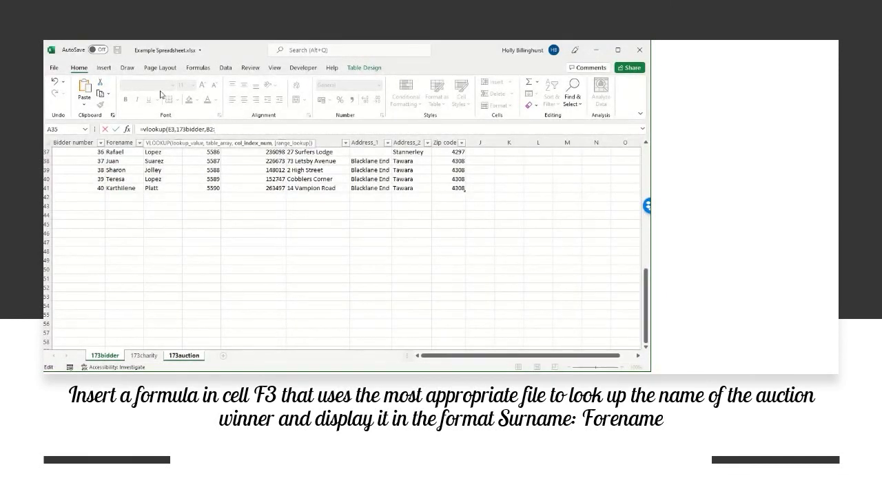
{"action": "type", "text": "I41"}
Step: Make the bidder range in the formula absolute as $B$2:$I$41
{"action": "key", "text": "Left"}
{"action": "key", "text": "Left"}
{"action": "type", "text": "$B$2:"}
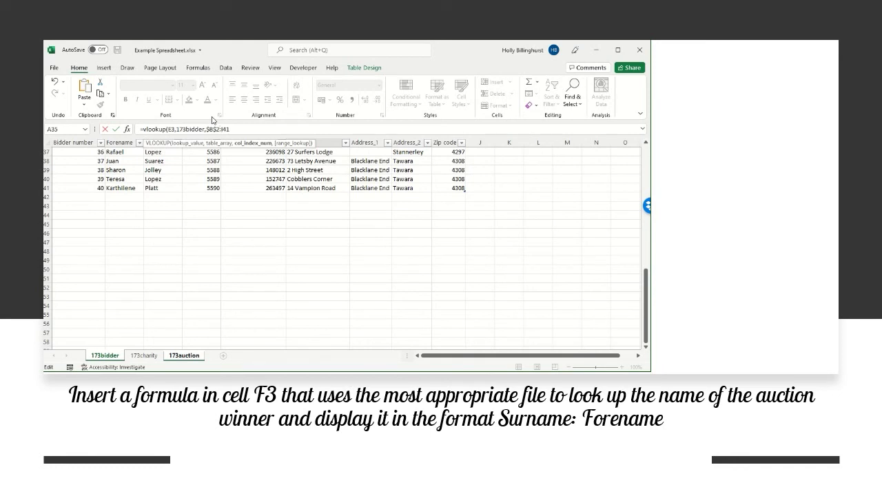
{"action": "type", "text": "$I$"}
Step: Complete the VLOOKUP arguments with column index 2 and exact match False, and close the bracket
{"action": "scroll", "coordinate": [336, 266], "scroll_direction": "up", "scroll_amount": 12}
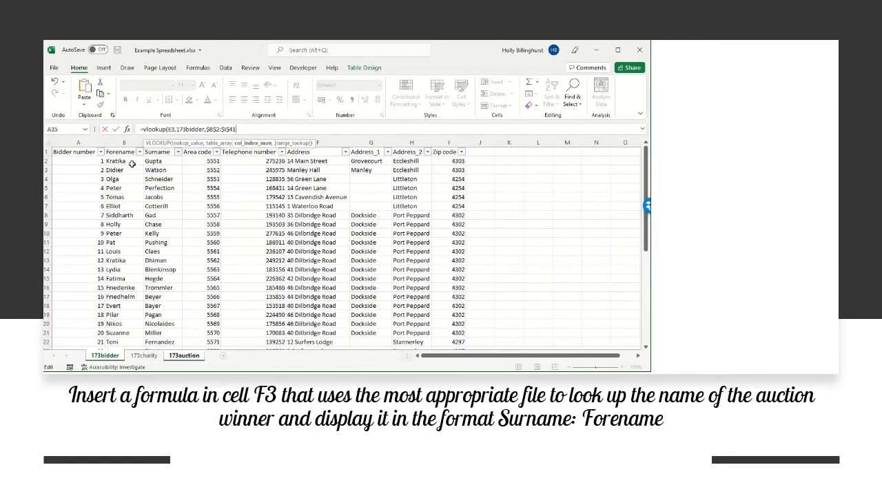
{"action": "type", "text": ",,"}
{"action": "key", "text": "BackSpace"}
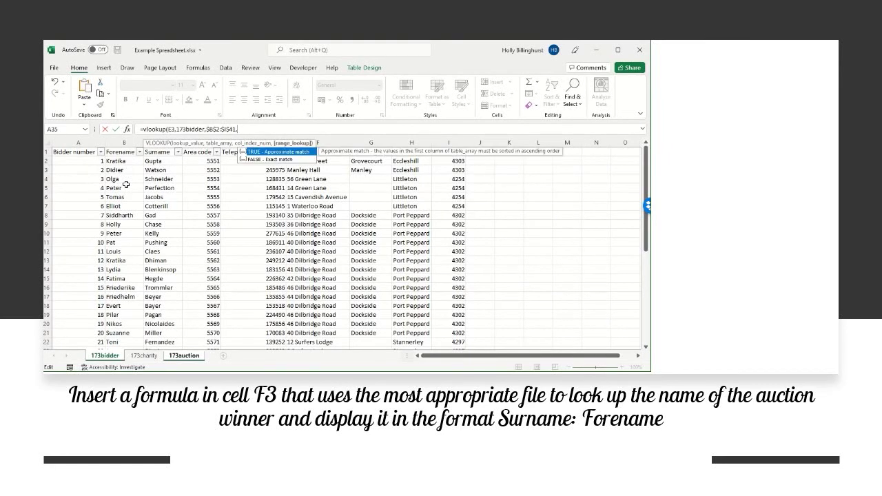
{"action": "type", "text": "2,"}
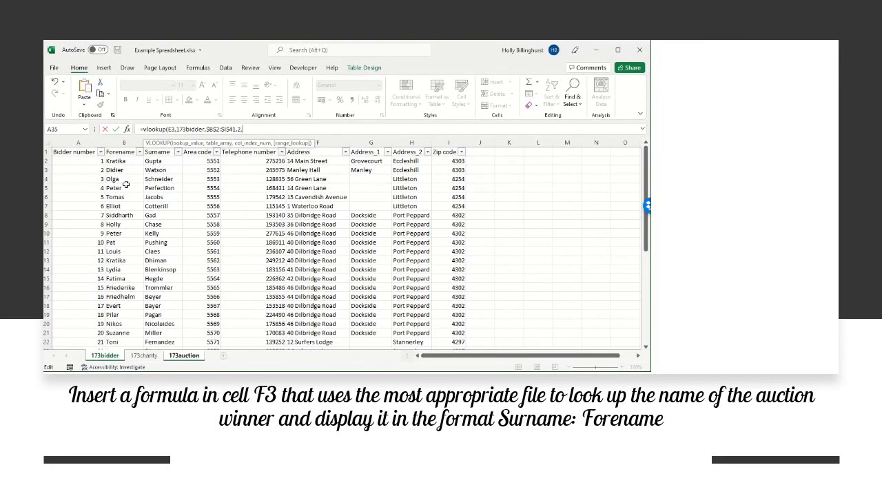
{"action": "type", "text": "False"}
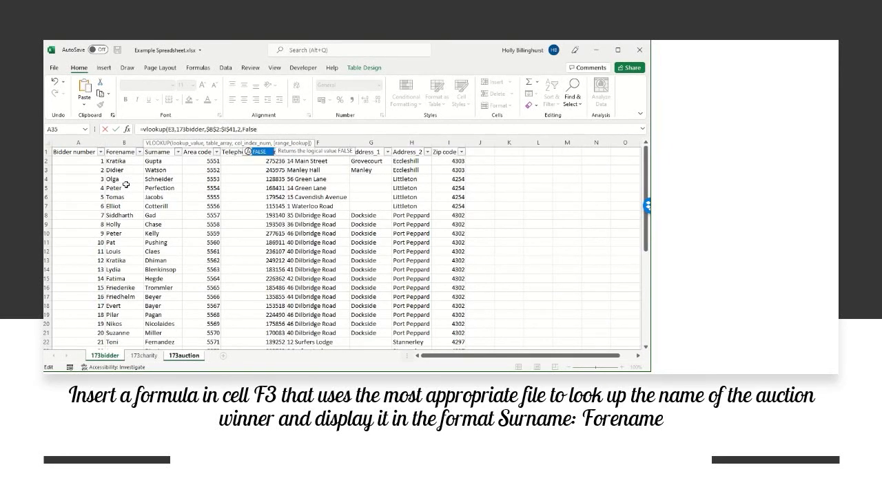
{"action": "type", "text": ")"}
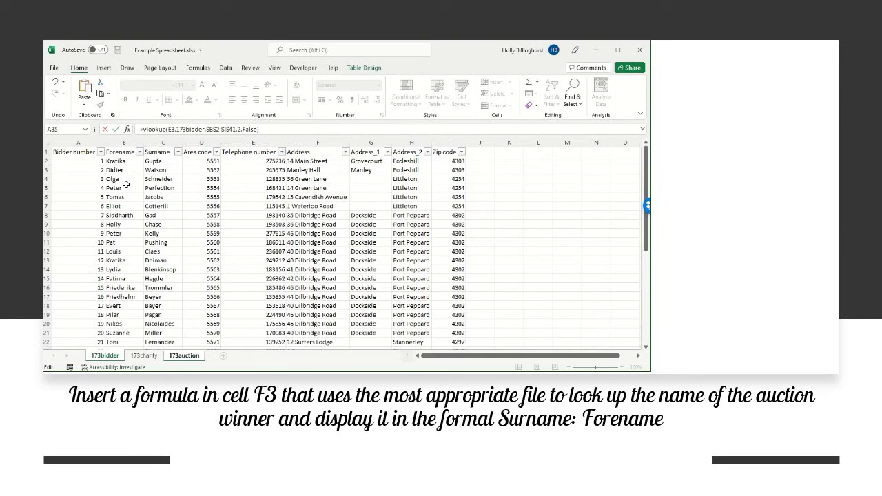
Step: Replace the comma after 173bidder in the F3 VLOOKUP formula with an exclamation mark and commit the formula
{"action": "key", "text": "Return"}
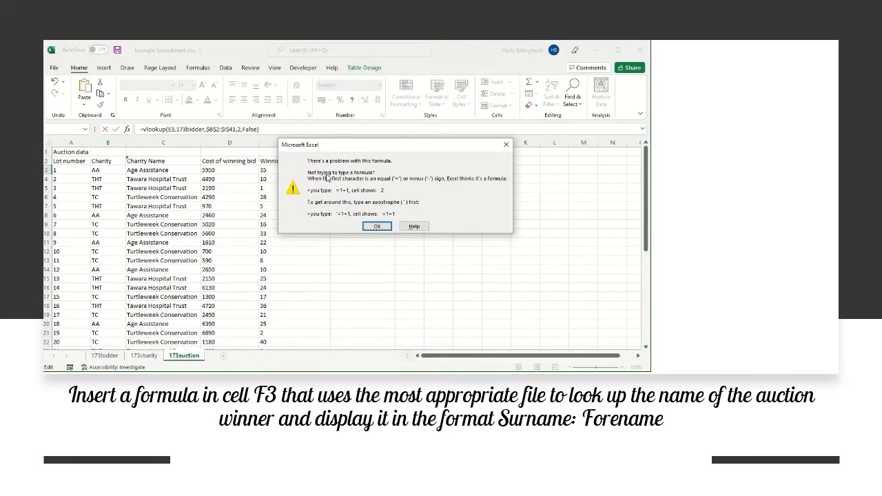
{"action": "left_click", "coordinate": [377, 226]}
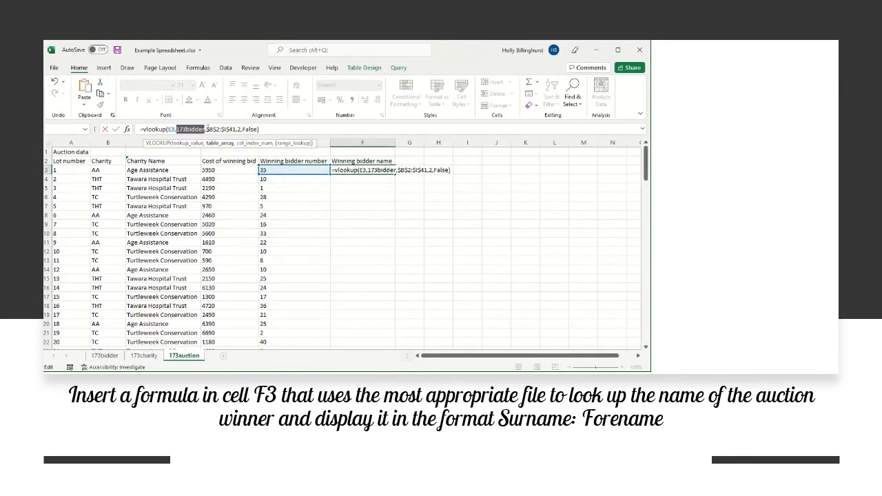
{"action": "left_click", "coordinate": [206, 129]}
{"action": "key", "text": "Left"}
{"action": "key", "text": "Delete"}
{"action": "type", "text": "!"}
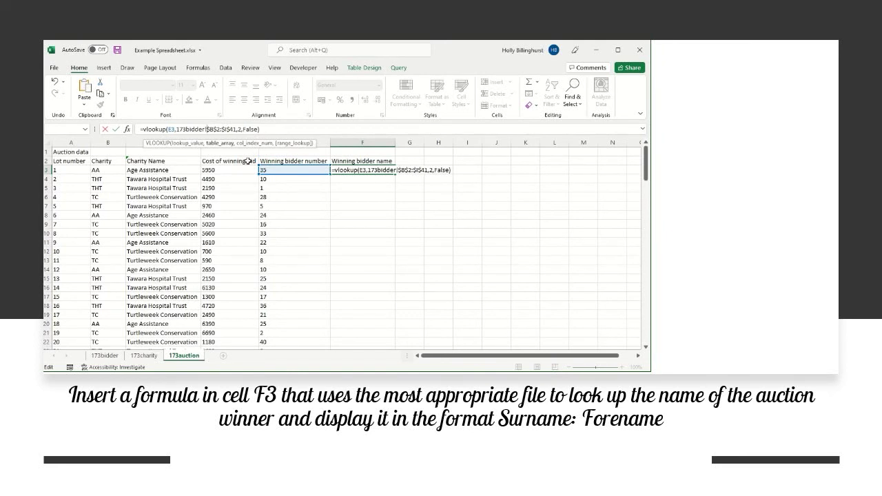
{"action": "left_click", "coordinate": [286, 129]}
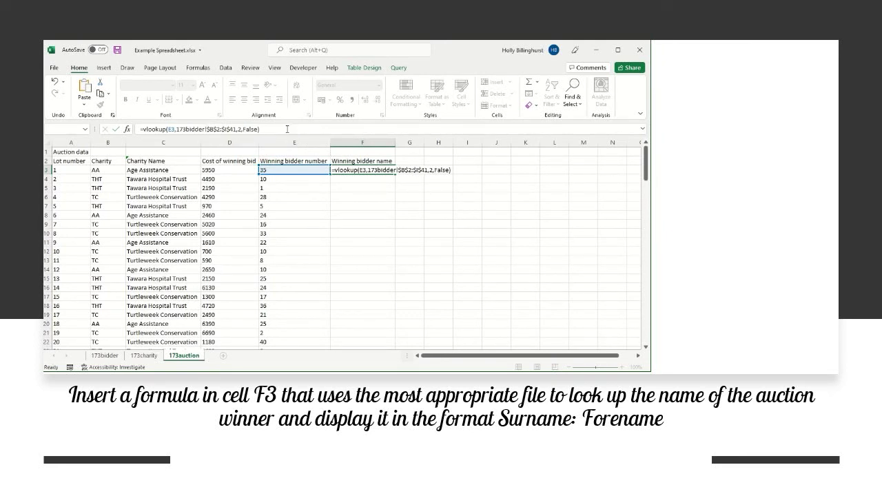
{"action": "key", "text": "Return"}
{"action": "key", "text": "Up"}
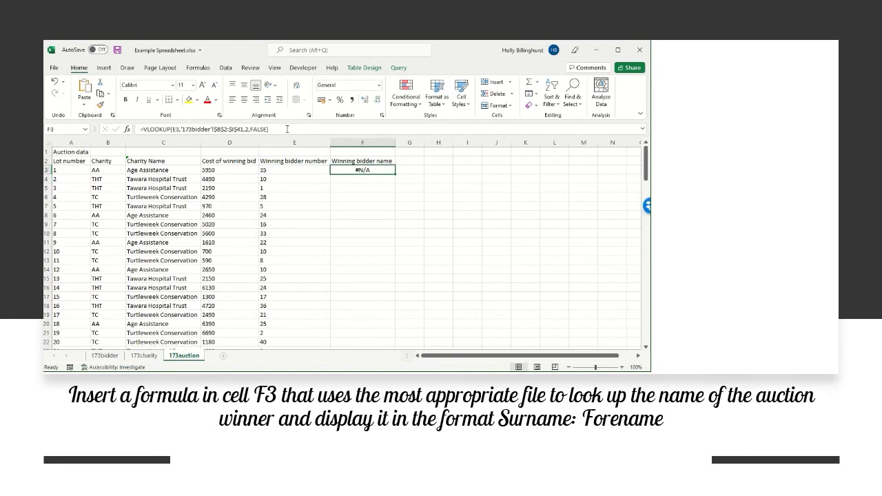
Step: Try to remove the quotation marks around the 173bidder sheet name in the F3 formula
{"action": "left_click", "coordinate": [182, 129]}
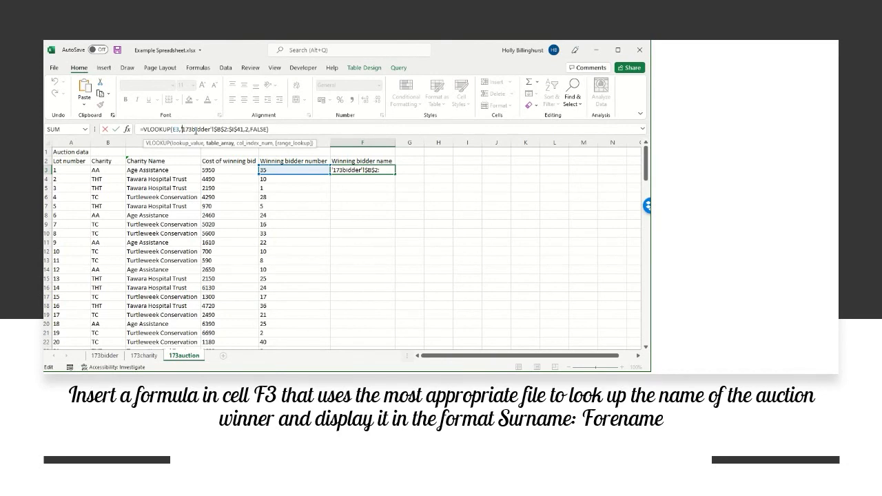
{"action": "key", "text": "BackSpace"}
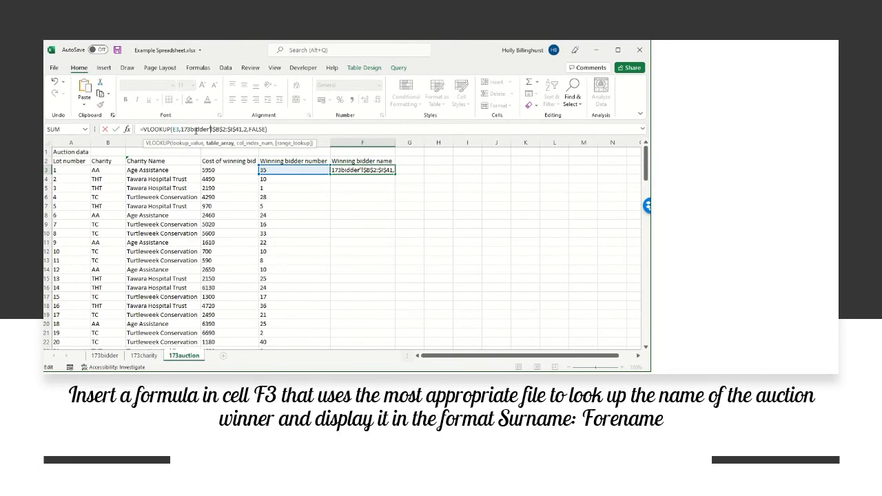
{"action": "key", "text": "BackSpace"}
{"action": "key", "text": "Return"}
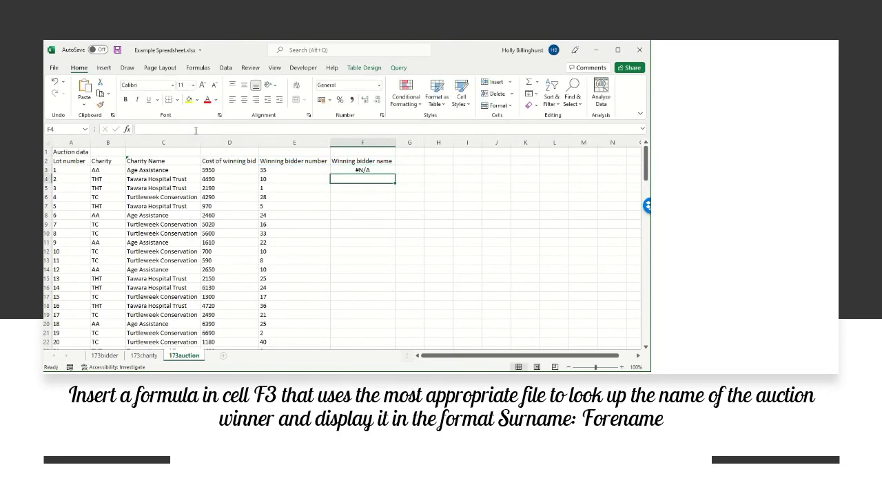
{"action": "left_click", "coordinate": [361, 171]}
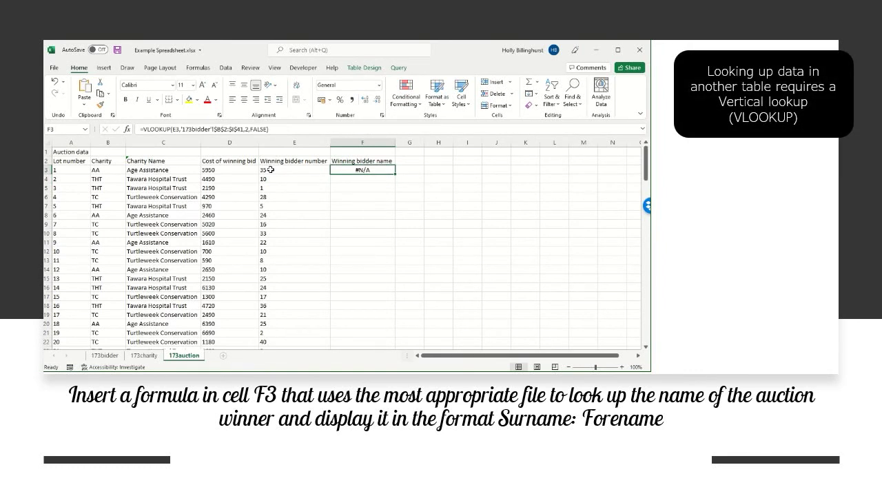
Step: Find the winning bidder number from E3 on the 173bidder sheet, check its forename, and return to F3
{"action": "left_click", "coordinate": [273, 170]}
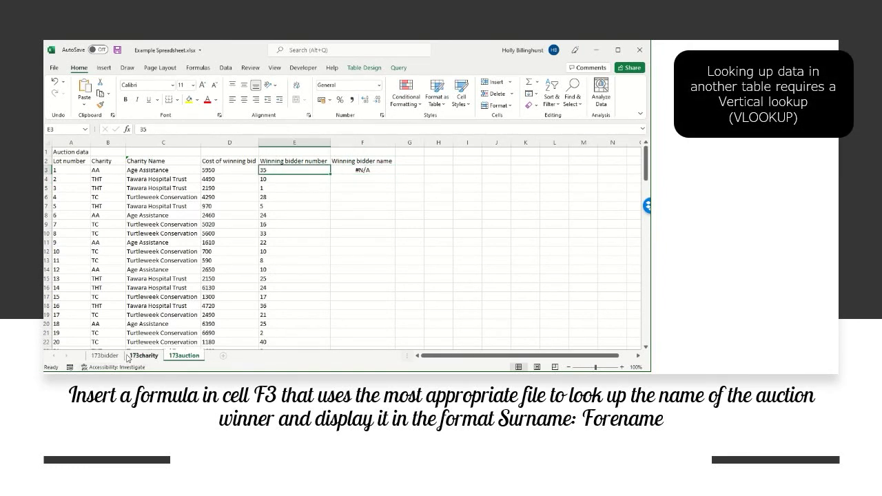
{"action": "left_click", "coordinate": [105, 356]}
{"action": "scroll", "coordinate": [103, 276], "scroll_direction": "down", "scroll_amount": 6}
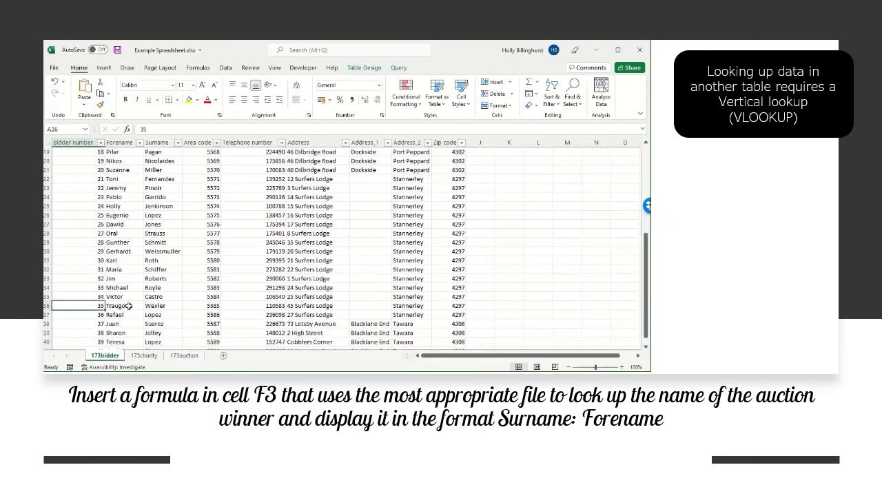
{"action": "left_click", "coordinate": [128, 305]}
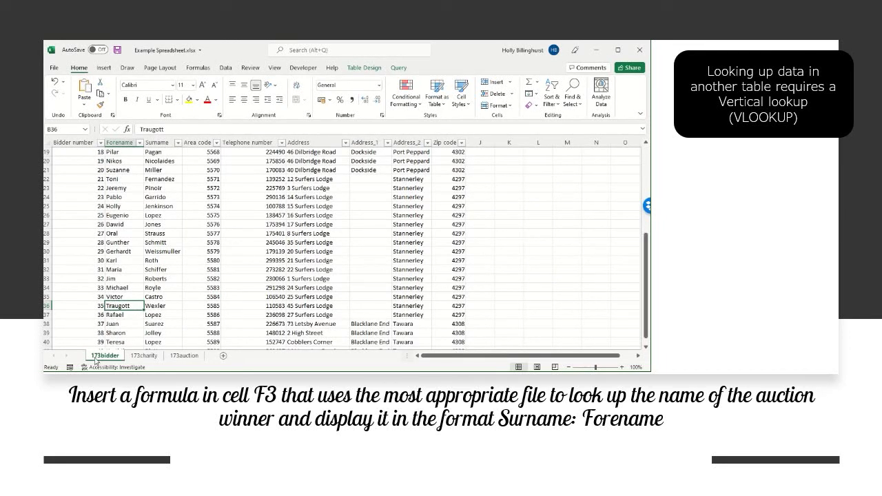
{"action": "left_click", "coordinate": [190, 360]}
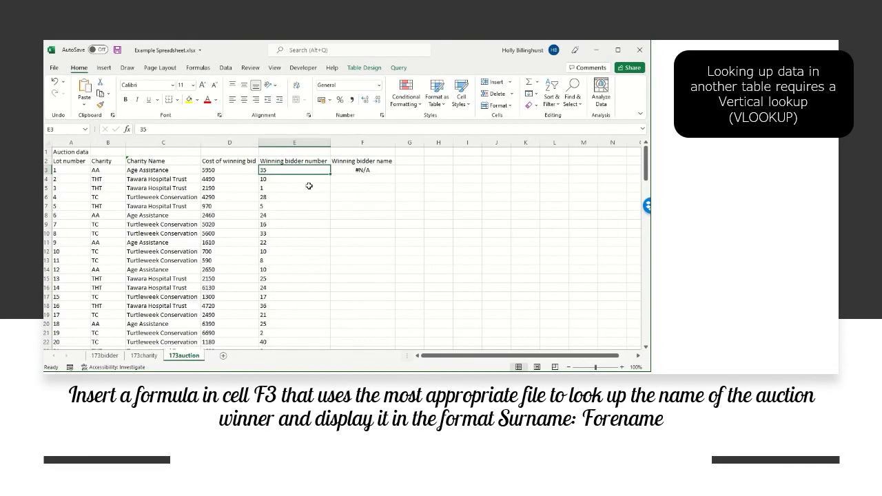
{"action": "left_click", "coordinate": [344, 170]}
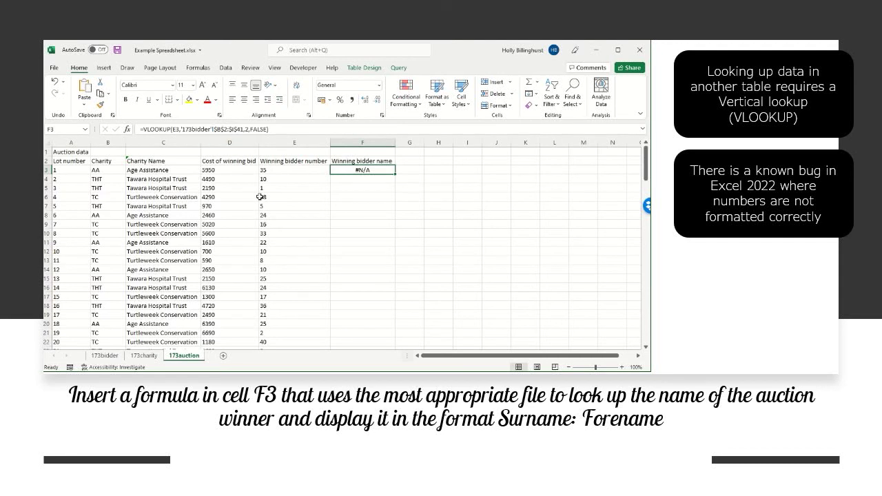
Step: Compare the F3 formula with the charity name formula in C3 and check its range against the 173bidder table
{"action": "left_click", "coordinate": [185, 169]}
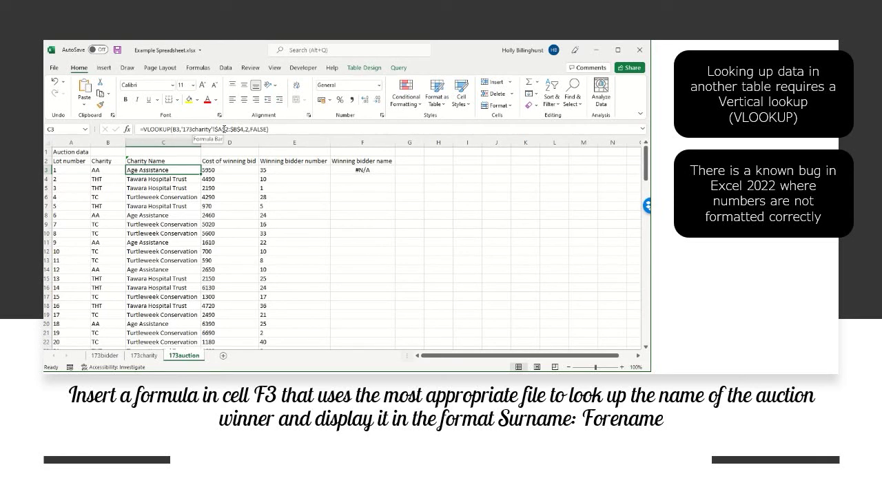
{"action": "left_click", "coordinate": [374, 169]}
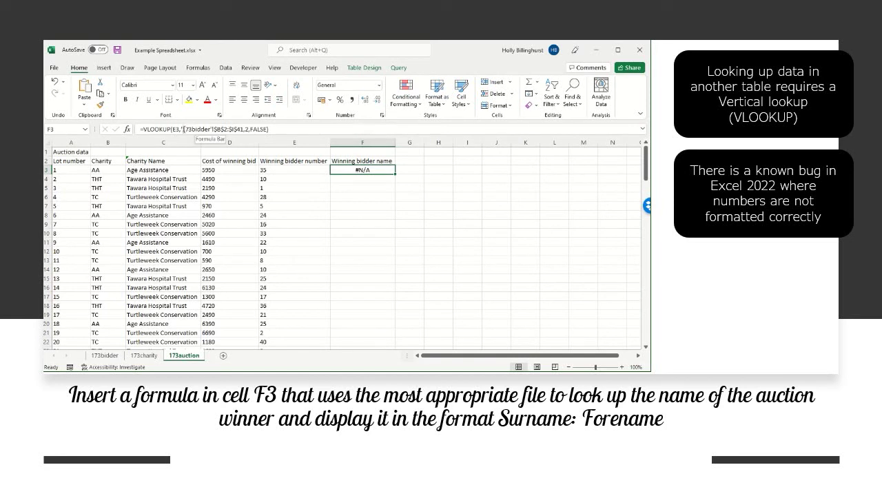
{"action": "left_click_drag", "start_coordinate": [181, 129], "coordinate": [212, 130]}
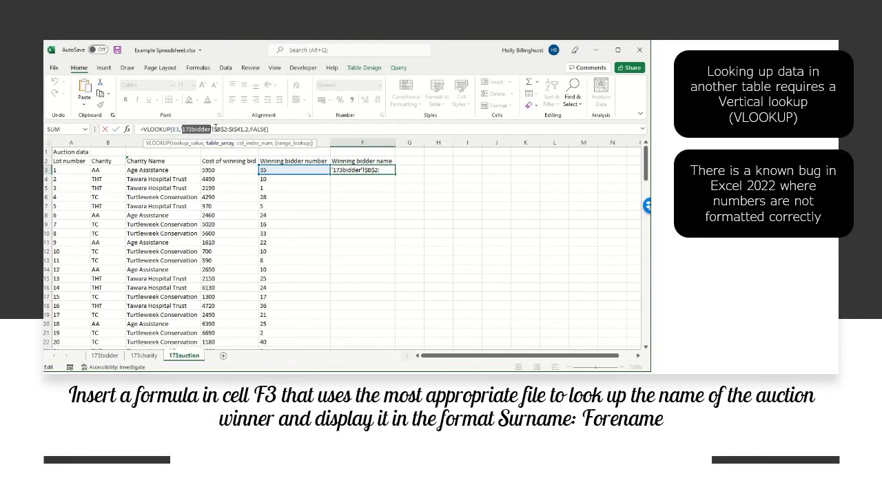
{"action": "left_click_drag", "start_coordinate": [216, 130], "coordinate": [244, 130]}
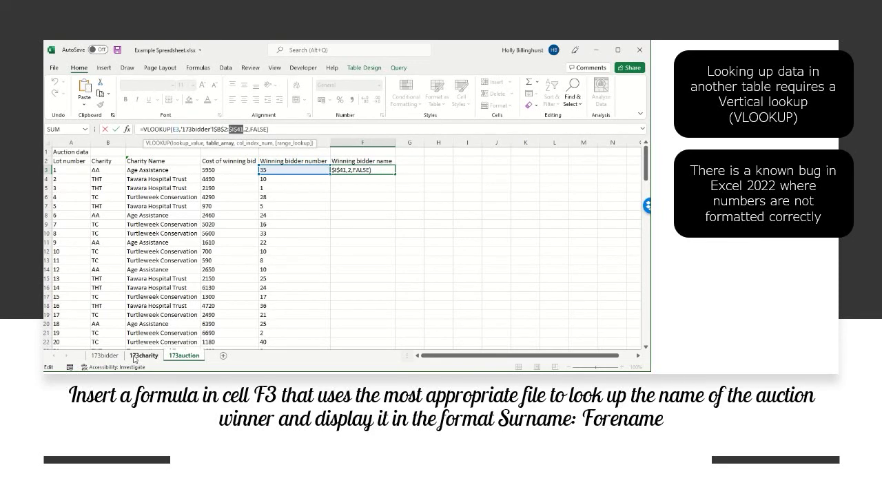
{"action": "left_click", "coordinate": [111, 356]}
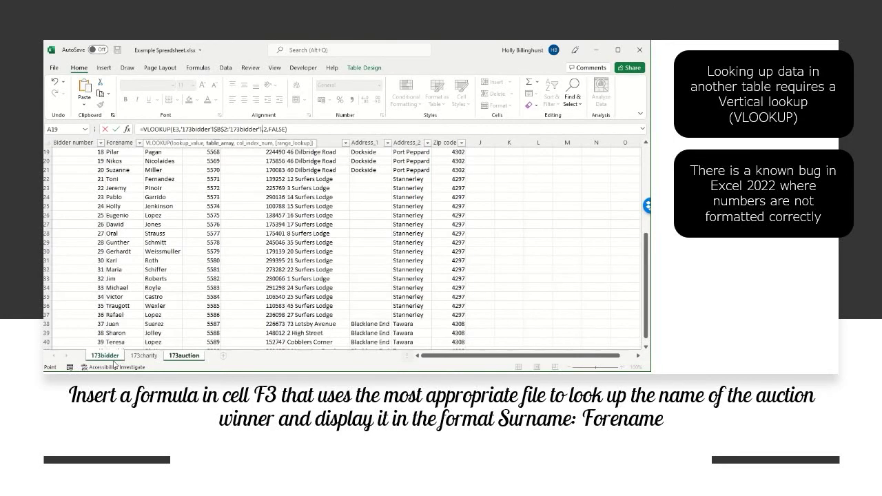
{"action": "scroll", "coordinate": [137, 211], "scroll_direction": "up", "scroll_amount": 6}
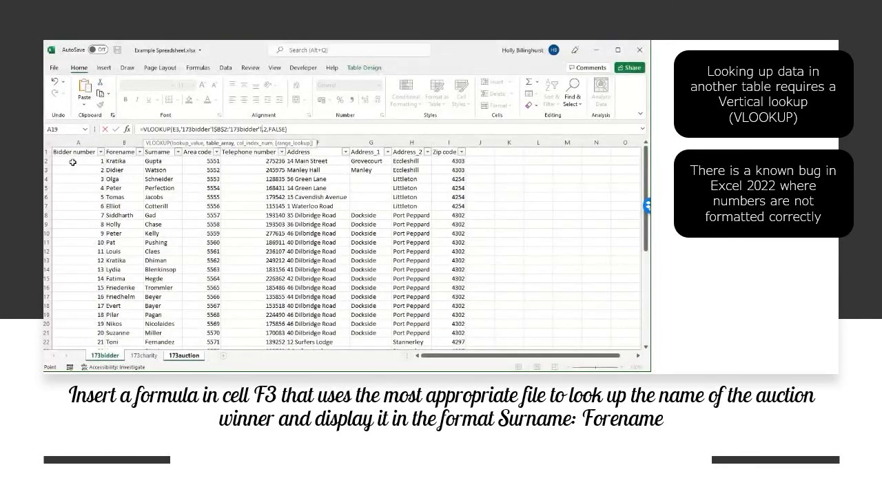
{"action": "left_click", "coordinate": [449, 139]}
{"action": "scroll", "coordinate": [449, 248], "scroll_direction": "down", "scroll_amount": 9}
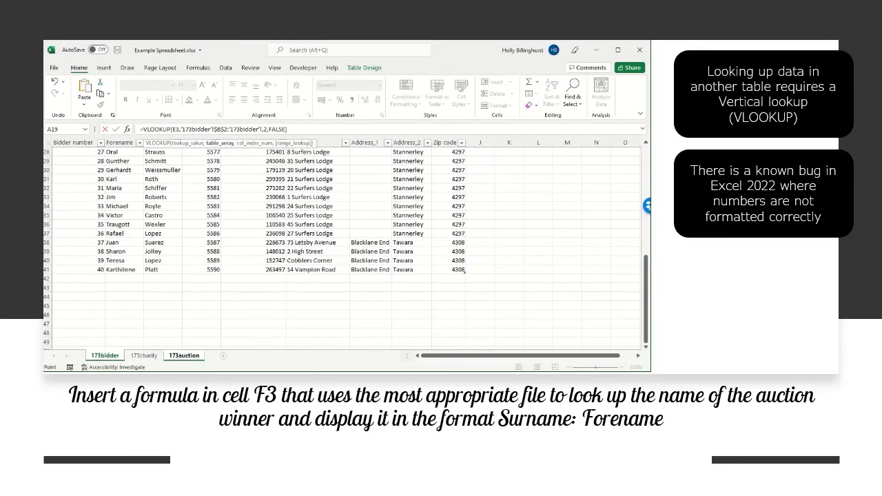
{"action": "key", "text": "Escape"}
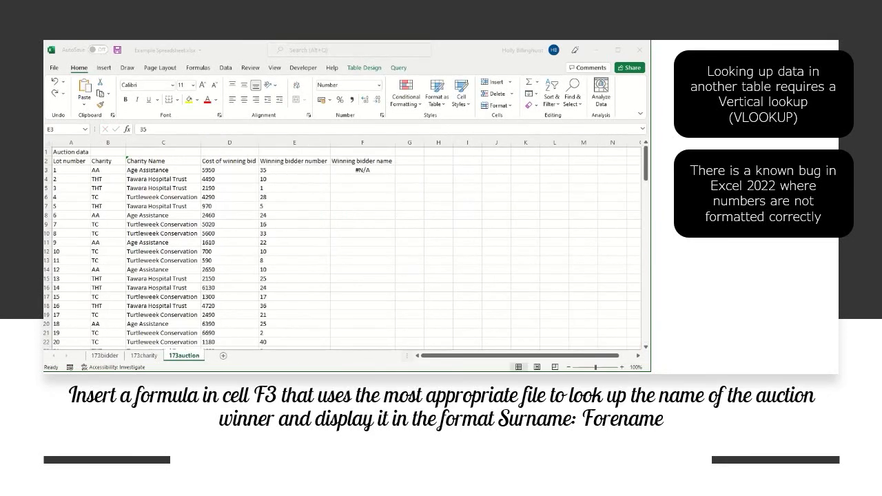
Step: Compare how the bidder numbers are formatted on the 173bidder sheet and in the auction sheet's winning bidder column
{"action": "left_click", "coordinate": [103, 357]}
{"action": "left_click", "coordinate": [82, 176]}
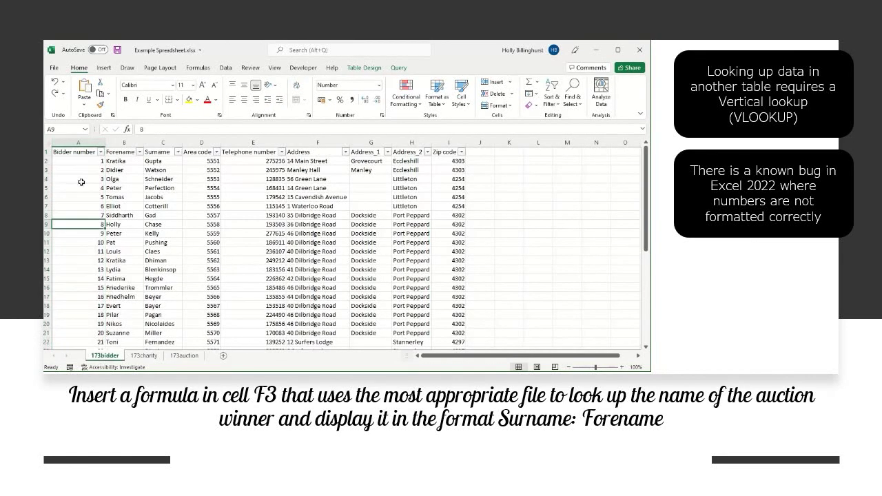
{"action": "left_click_drag", "start_coordinate": [84, 168], "coordinate": [82, 249]}
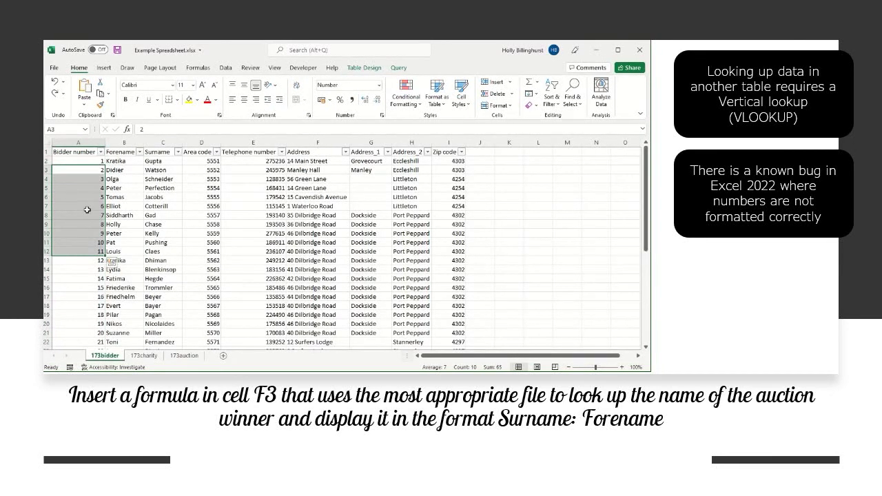
{"action": "left_click", "coordinate": [145, 357]}
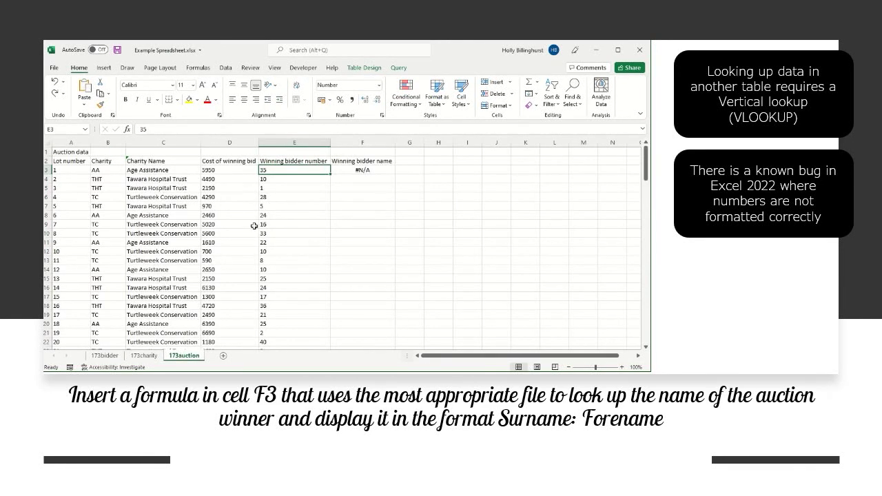
{"action": "left_click_drag", "start_coordinate": [272, 172], "coordinate": [278, 241]}
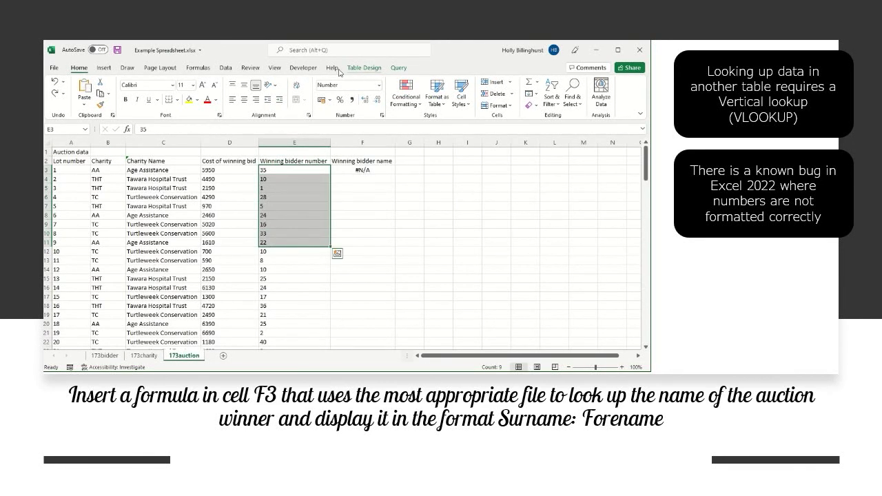
{"action": "left_click", "coordinate": [358, 215]}
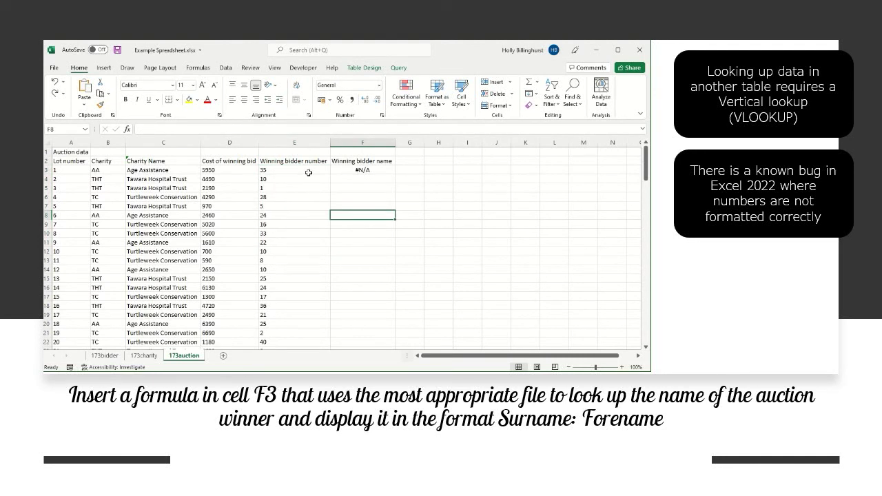
Step: Convert the winning bidder numbers in E3:E10 to real numbers by re-entering each cell, and select the converted range
{"action": "left_click", "coordinate": [308, 172]}
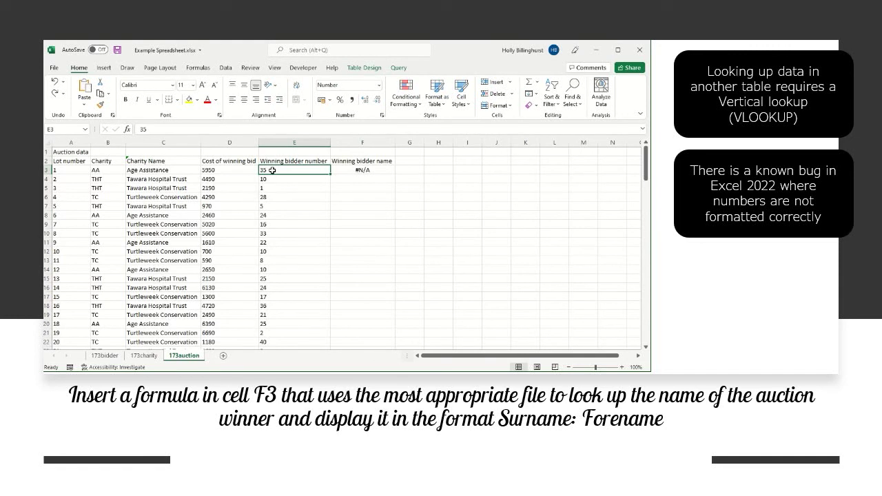
{"action": "double_click", "coordinate": [273, 170]}
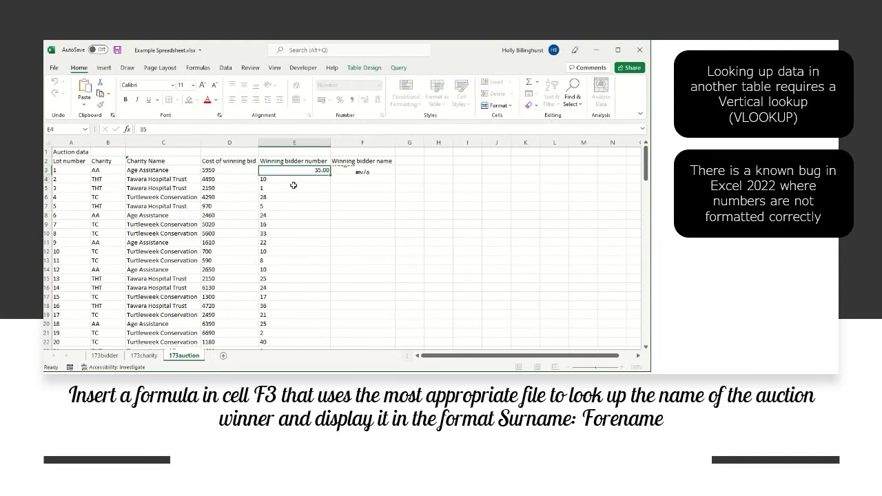
{"action": "left_click", "coordinate": [293, 181]}
{"action": "double_click", "coordinate": [293, 181]}
{"action": "key", "text": "Return"}
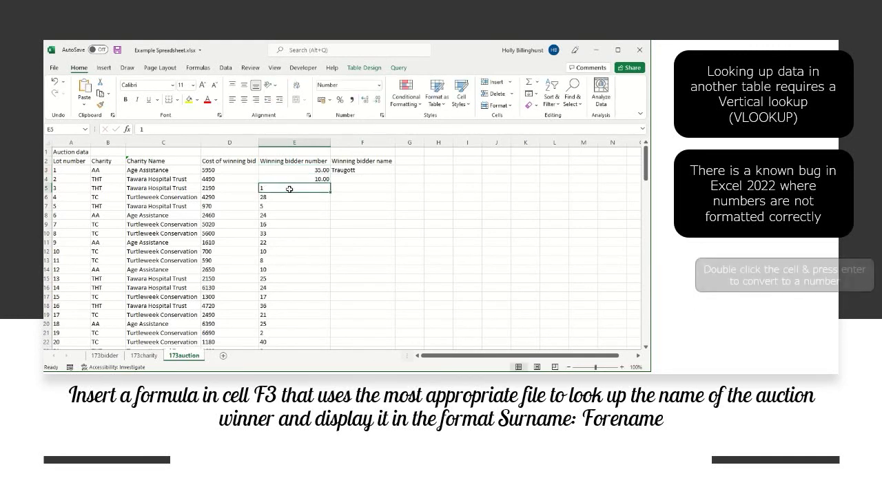
{"action": "double_click", "coordinate": [293, 188]}
{"action": "key", "text": "Return"}
{"action": "double_click", "coordinate": [293, 197]}
{"action": "key", "text": "Return"}
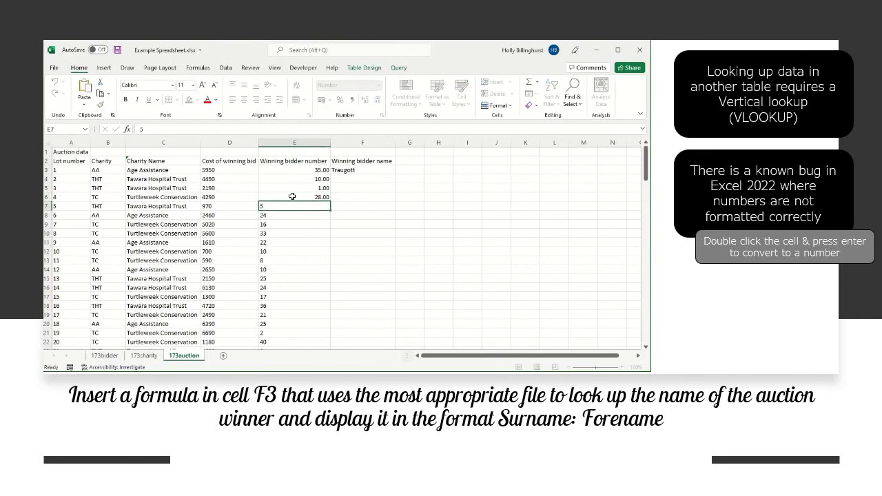
{"action": "double_click", "coordinate": [288, 206]}
{"action": "key", "text": "Return"}
{"action": "scroll", "coordinate": [288, 213], "scroll_direction": "down", "scroll_amount": 1}
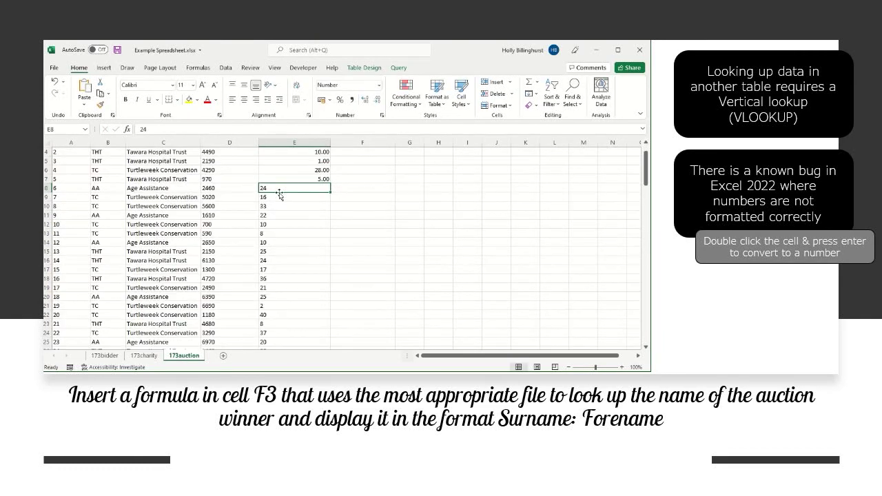
{"action": "double_click", "coordinate": [278, 189]}
{"action": "key", "text": "Return"}
{"action": "double_click", "coordinate": [276, 197]}
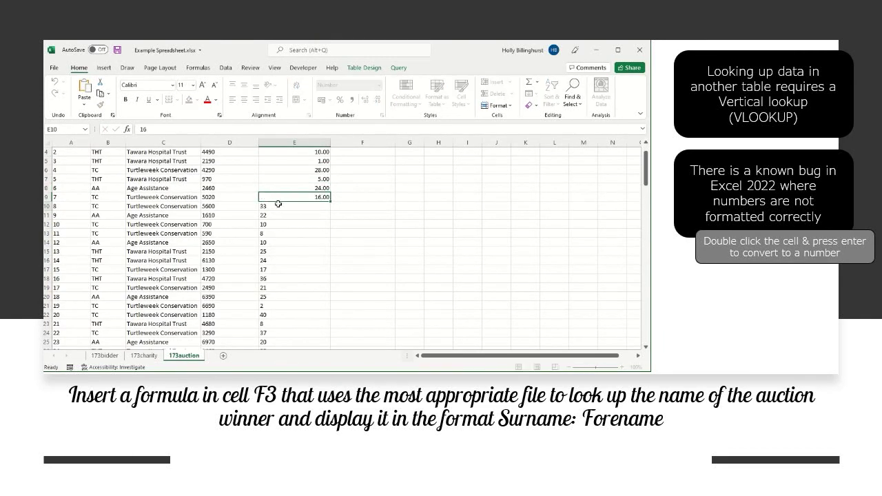
{"action": "key", "text": "Return"}
{"action": "double_click", "coordinate": [280, 206]}
{"action": "key", "text": "Return"}
{"action": "scroll", "coordinate": [282, 161], "scroll_direction": "up", "scroll_amount": 1}
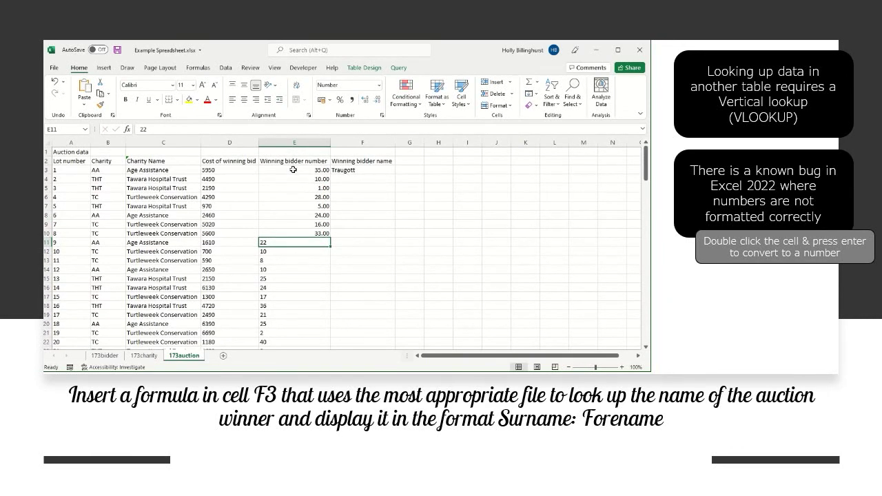
{"action": "left_click_drag", "start_coordinate": [293, 169], "coordinate": [295, 233]}
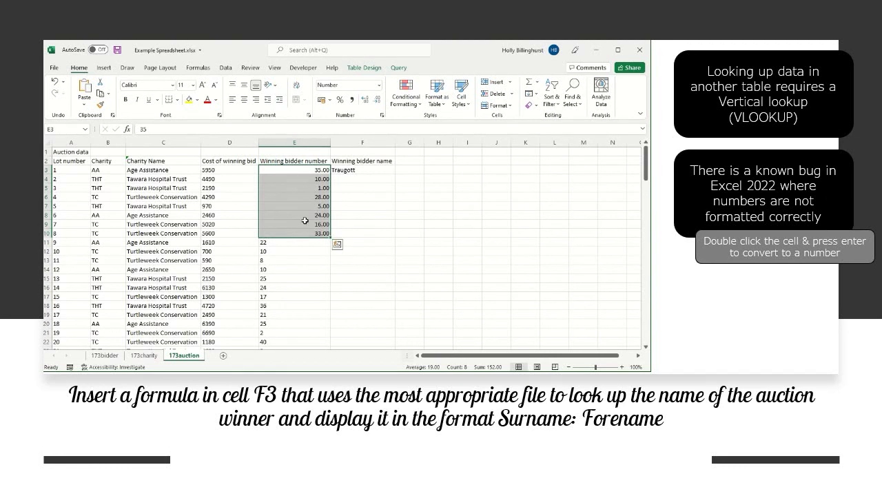
Step: Remove both decimal places from the winning bidder numbers in E3:E10 and select E11
{"action": "left_click", "coordinate": [377, 99]}
{"action": "left_click", "coordinate": [377, 99]}
{"action": "left_click", "coordinate": [328, 242]}
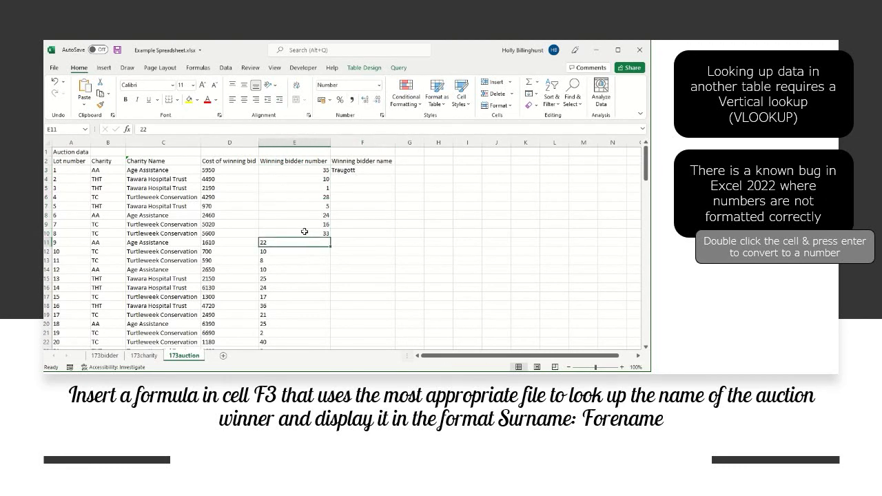
Step: Convert the remaining winning bidder numbers in E11:E122 to real numbers by re-entering each cell
{"action": "double_click", "coordinate": [304, 242]}
{"action": "scroll", "coordinate": [252, 222], "scroll_direction": "down", "scroll_amount": 1}
{"action": "key", "text": "Return"}
{"action": "double_click", "coordinate": [280, 224]}
{"action": "key", "text": "Return"}
{"action": "double_click", "coordinate": [281, 233]}
{"action": "key", "text": "Return"}
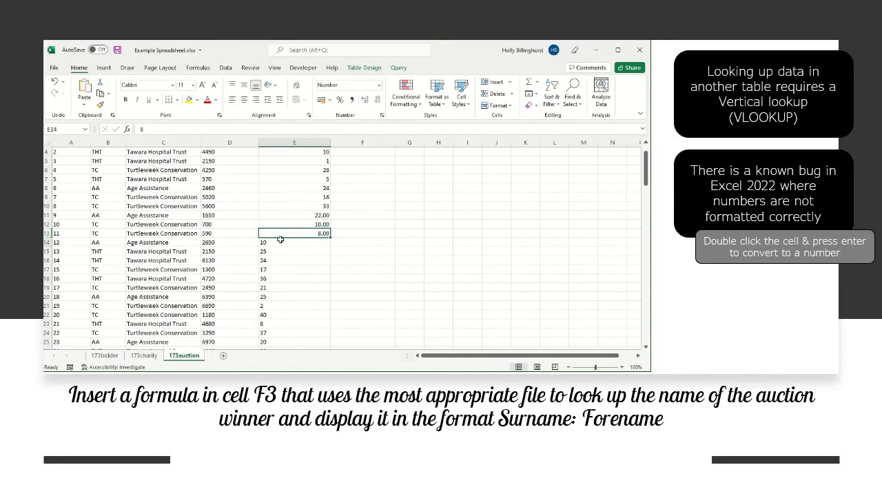
{"action": "double_click", "coordinate": [280, 241]}
{"action": "key", "text": "Return"}
{"action": "double_click", "coordinate": [284, 233]}
{"action": "key", "text": "Return"}
{"action": "scroll", "coordinate": [284, 232], "scroll_direction": "down", "scroll_amount": 2}
{"action": "double_click", "coordinate": [282, 233]}
{"action": "key", "text": "Return"}
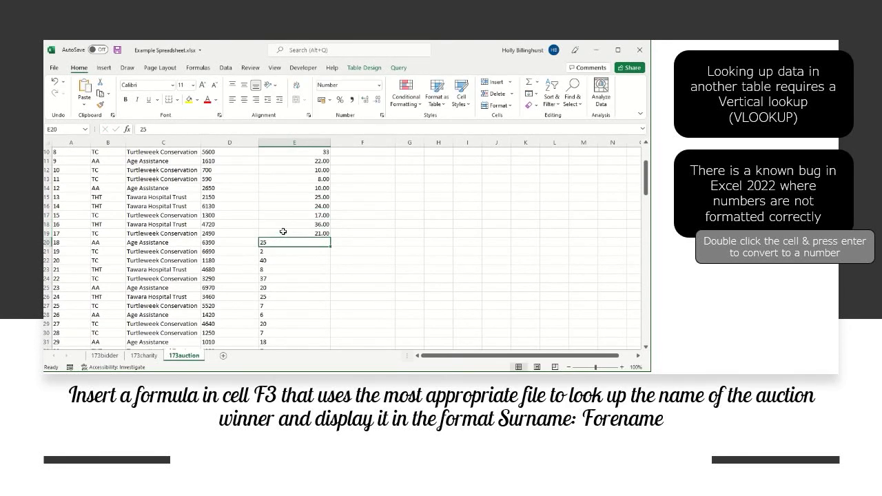
{"action": "scroll", "coordinate": [283, 232], "scroll_direction": "down", "scroll_amount": 1}
{"action": "double_click", "coordinate": [280, 216]}
{"action": "key", "text": "Return"}
{"action": "double_click", "coordinate": [281, 228]}
{"action": "key", "text": "Return"}
{"action": "scroll", "coordinate": [282, 230], "scroll_direction": "down", "scroll_amount": 1}
{"action": "double_click", "coordinate": [282, 210]}
{"action": "key", "text": "Return"}
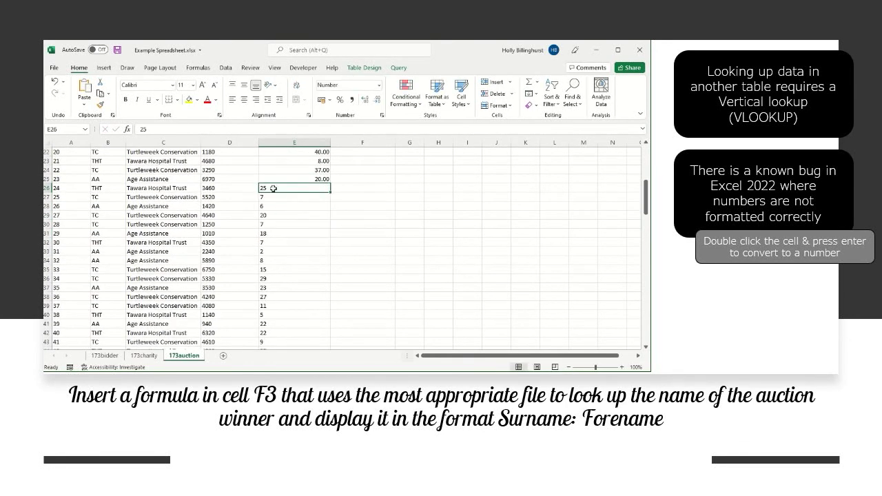
{"action": "double_click", "coordinate": [274, 188]}
{"action": "key", "text": "Return"}
{"action": "double_click", "coordinate": [276, 197]}
{"action": "key", "text": "Return"}
{"action": "double_click", "coordinate": [277, 215]}
{"action": "key", "text": "Return"}
{"action": "key", "text": "Return"}
{"action": "double_click", "coordinate": [279, 252]}
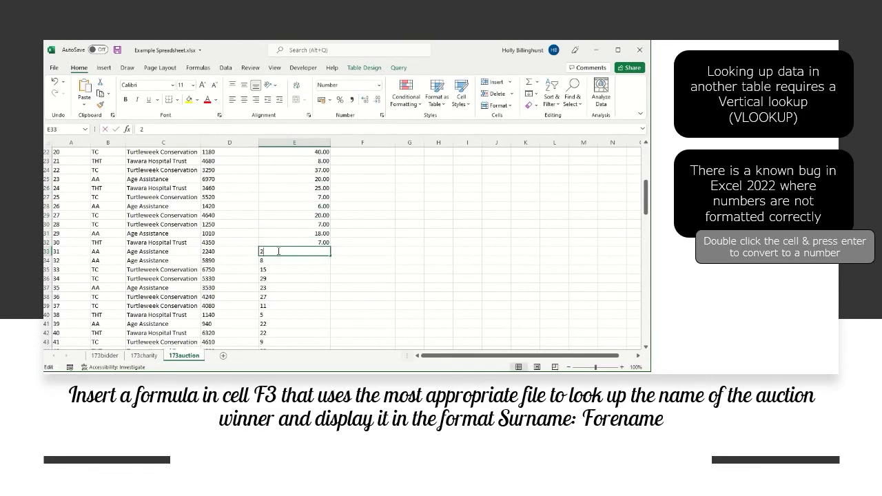
{"action": "key", "text": "Return"}
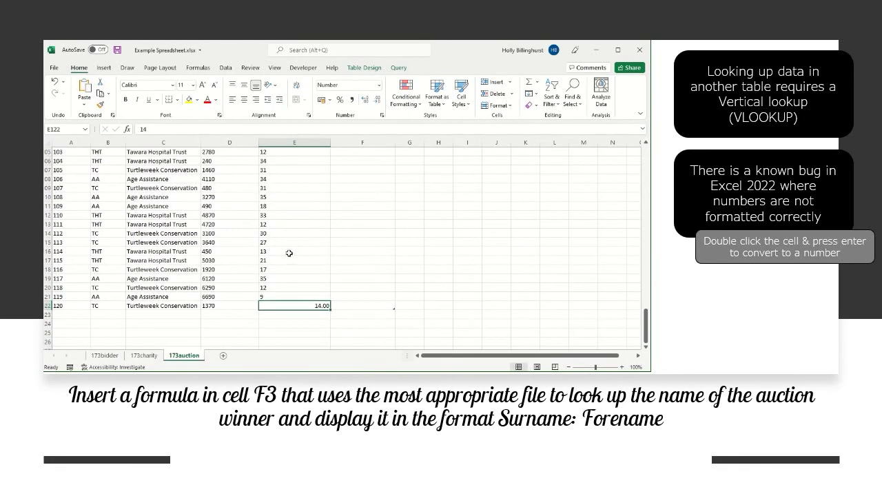
{"action": "scroll", "coordinate": [288, 253], "scroll_direction": "up", "scroll_amount": 20}
{"action": "double_click", "coordinate": [283, 197]}
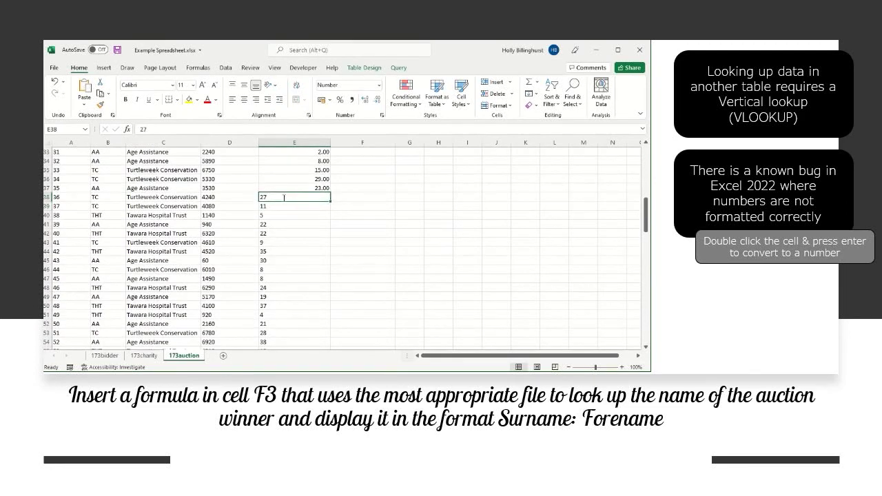
{"action": "key", "text": "Return"}
{"action": "double_click", "coordinate": [285, 206]}
{"action": "key", "text": "Return"}
{"action": "double_click", "coordinate": [287, 216]}
{"action": "key", "text": "Return"}
{"action": "double_click", "coordinate": [284, 261]}
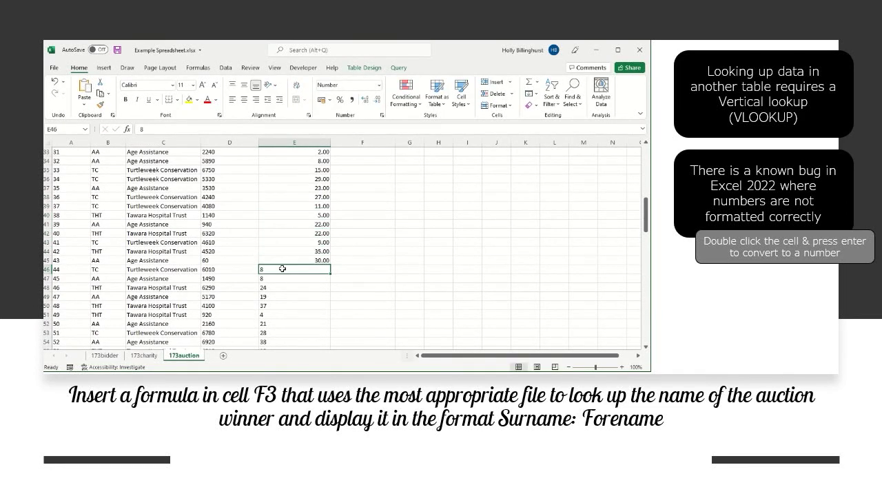
{"action": "key", "text": "Return"}
{"action": "double_click", "coordinate": [284, 288]}
{"action": "scroll", "coordinate": [290, 248], "scroll_direction": "down", "scroll_amount": 2}
{"action": "double_click", "coordinate": [289, 240]}
{"action": "key", "text": "Return"}
{"action": "double_click", "coordinate": [293, 199]}
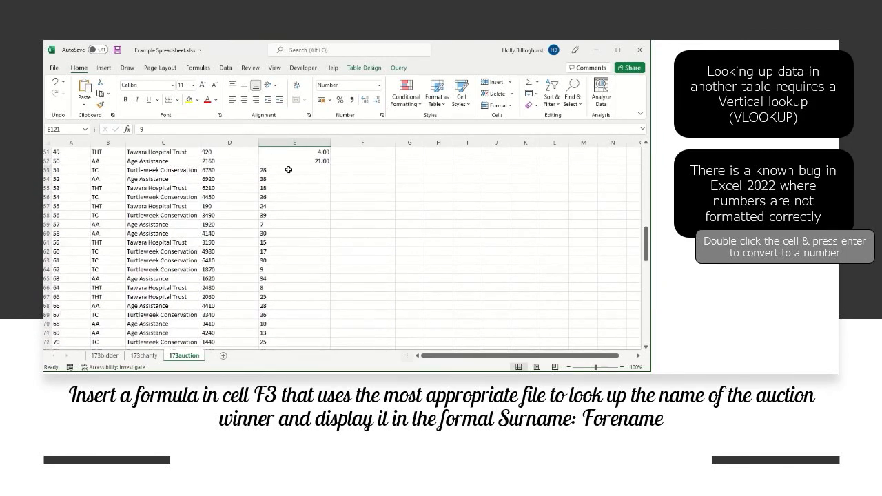
{"action": "double_click", "coordinate": [288, 200]}
{"action": "key", "text": "Return"}
{"action": "double_click", "coordinate": [290, 206]}
{"action": "key", "text": "Return"}
{"action": "double_click", "coordinate": [292, 214]}
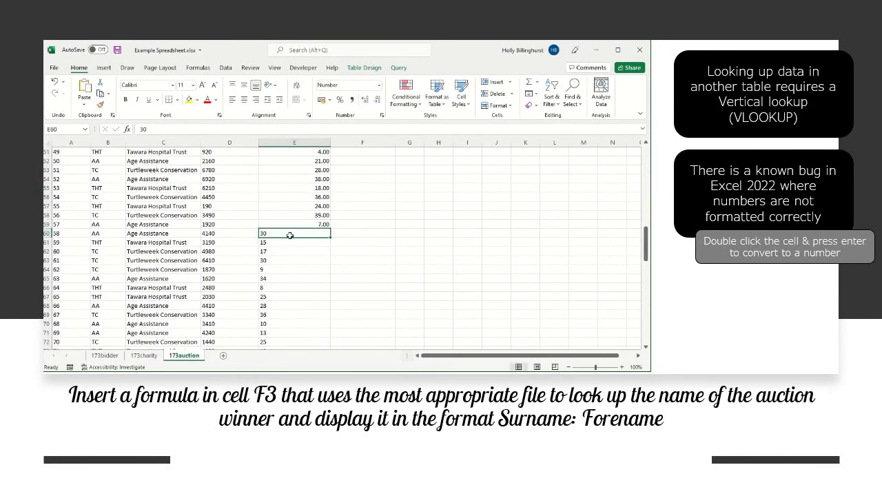
{"action": "double_click", "coordinate": [288, 242]}
{"action": "key", "text": "Return"}
{"action": "double_click", "coordinate": [295, 251]}
{"action": "key", "text": "Return"}
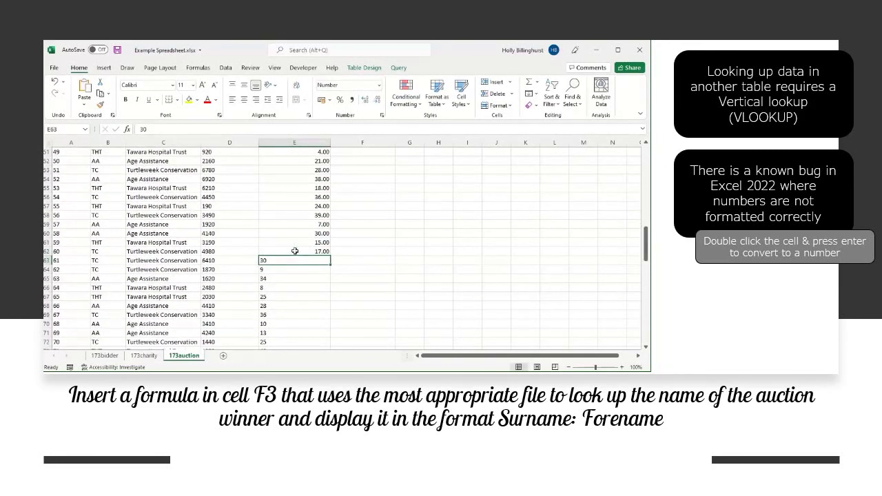
{"action": "key", "text": "Return"}
{"action": "scroll", "coordinate": [293, 275], "scroll_direction": "down", "scroll_amount": 2}
{"action": "double_click", "coordinate": [295, 223]}
{"action": "key", "text": "Return"}
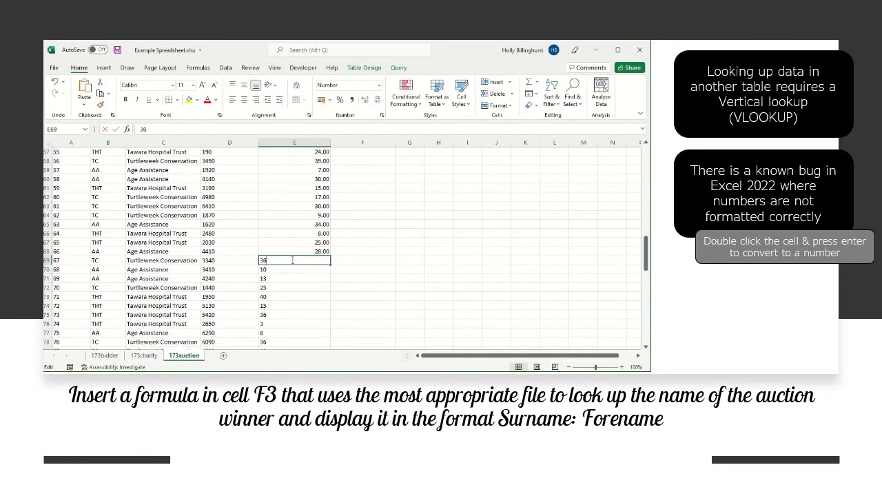
{"action": "key", "text": "Return"}
{"action": "double_click", "coordinate": [293, 269]}
{"action": "key", "text": "Return"}
{"action": "scroll", "coordinate": [293, 262], "scroll_direction": "down", "scroll_amount": 2}
{"action": "double_click", "coordinate": [293, 224]}
{"action": "key", "text": "Return"}
{"action": "double_click", "coordinate": [292, 233]}
{"action": "key", "text": "Return"}
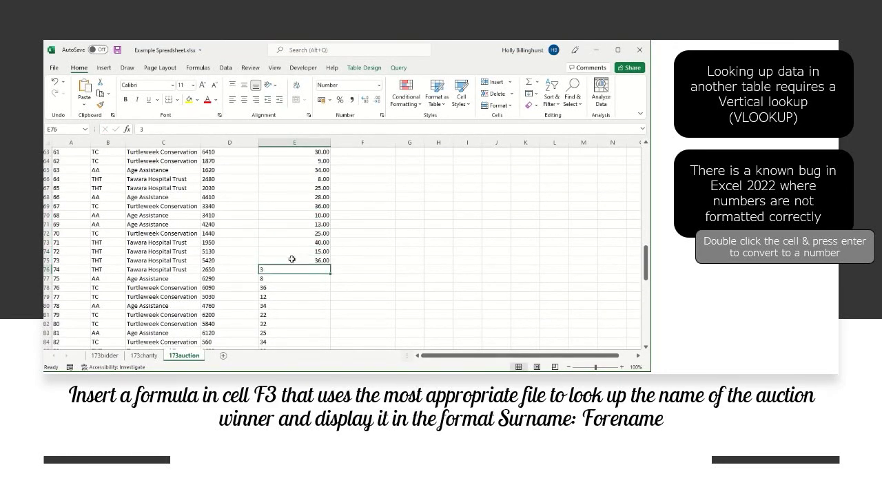
{"action": "scroll", "coordinate": [291, 259], "scroll_direction": "down", "scroll_amount": 2}
{"action": "double_click", "coordinate": [293, 214]}
{"action": "key", "text": "Return"}
{"action": "double_click", "coordinate": [293, 224]}
{"action": "key", "text": "Return"}
{"action": "double_click", "coordinate": [293, 232]}
{"action": "key", "text": "Return"}
{"action": "scroll", "coordinate": [293, 248], "scroll_direction": "down", "scroll_amount": 2}
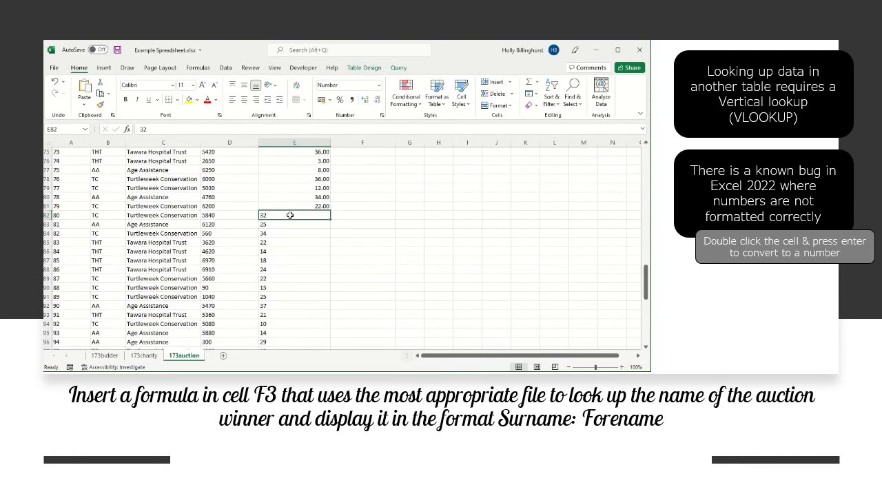
{"action": "double_click", "coordinate": [290, 215]}
{"action": "key", "text": "Return"}
{"action": "double_click", "coordinate": [293, 233]}
{"action": "double_click", "coordinate": [297, 251]}
{"action": "key", "text": "Return"}
{"action": "scroll", "coordinate": [298, 255], "scroll_direction": "down", "scroll_amount": 2}
{"action": "double_click", "coordinate": [297, 215]}
{"action": "key", "text": "Return"}
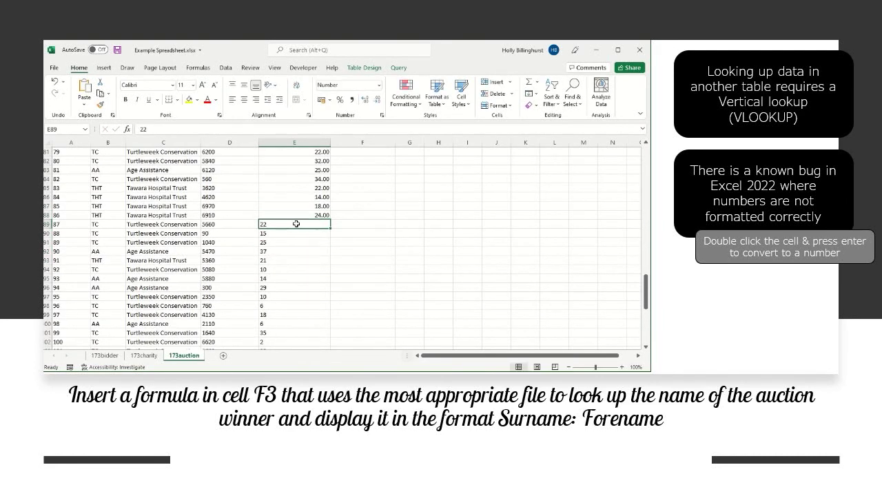
{"action": "double_click", "coordinate": [296, 224]}
{"action": "key", "text": "Return"}
{"action": "double_click", "coordinate": [295, 233]}
{"action": "double_click", "coordinate": [295, 242]}
{"action": "double_click", "coordinate": [295, 250]}
{"action": "double_click", "coordinate": [295, 259]}
{"action": "key", "text": "Return"}
{"action": "scroll", "coordinate": [292, 260], "scroll_direction": "down", "scroll_amount": 3}
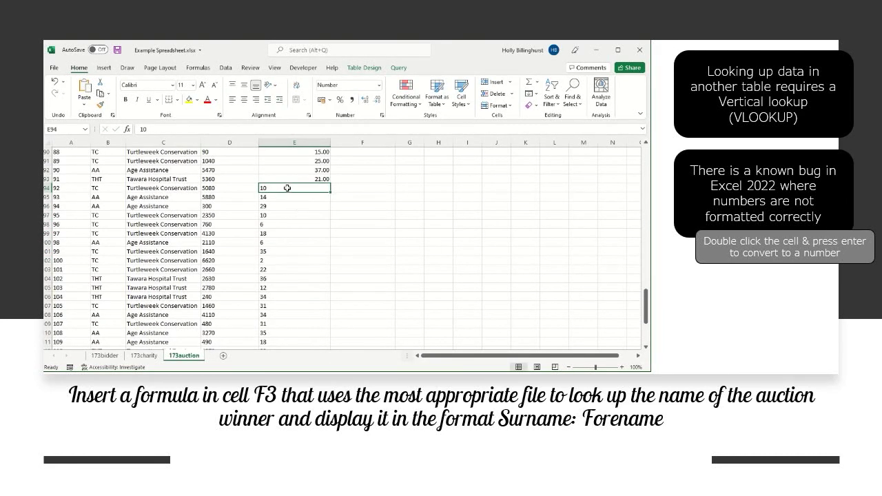
{"action": "double_click", "coordinate": [287, 188]}
{"action": "double_click", "coordinate": [291, 196]}
{"action": "double_click", "coordinate": [291, 206]}
{"action": "double_click", "coordinate": [292, 215]}
{"action": "double_click", "coordinate": [291, 224]}
{"action": "double_click", "coordinate": [292, 233]}
{"action": "key", "text": "Return"}
{"action": "left_click", "coordinate": [299, 233]}
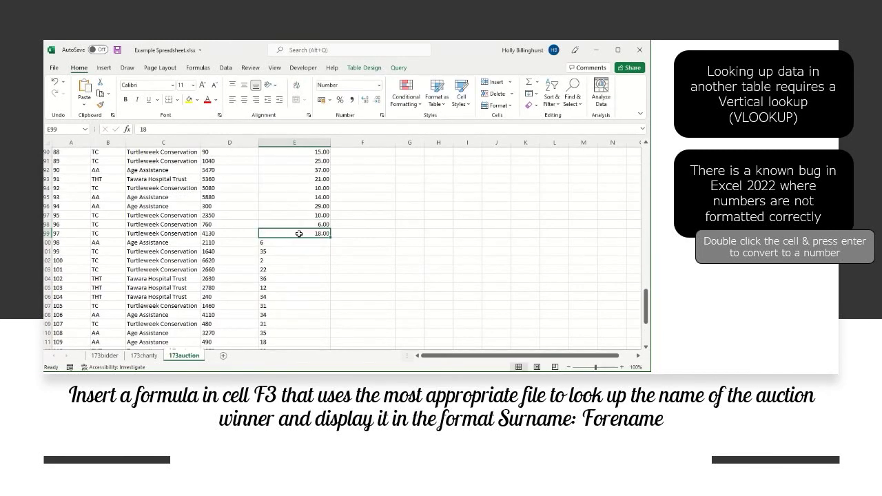
{"action": "double_click", "coordinate": [299, 242]}
{"action": "scroll", "coordinate": [299, 233], "scroll_direction": "down", "scroll_amount": 2}
{"action": "double_click", "coordinate": [296, 197]}
{"action": "double_click", "coordinate": [295, 206]}
{"action": "double_click", "coordinate": [295, 215]}
{"action": "double_click", "coordinate": [296, 224]}
{"action": "double_click", "coordinate": [292, 233]}
{"action": "double_click", "coordinate": [291, 242]}
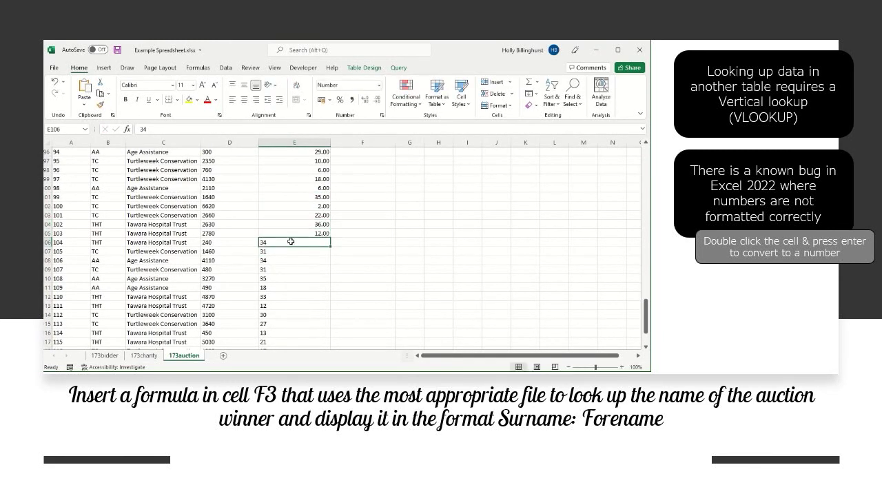
{"action": "double_click", "coordinate": [291, 251]}
{"action": "double_click", "coordinate": [290, 260]}
{"action": "double_click", "coordinate": [289, 269]}
{"action": "double_click", "coordinate": [290, 278]}
{"action": "scroll", "coordinate": [289, 276], "scroll_direction": "down", "scroll_amount": 1}
{"action": "double_click", "coordinate": [288, 260]}
{"action": "double_click", "coordinate": [287, 268]}
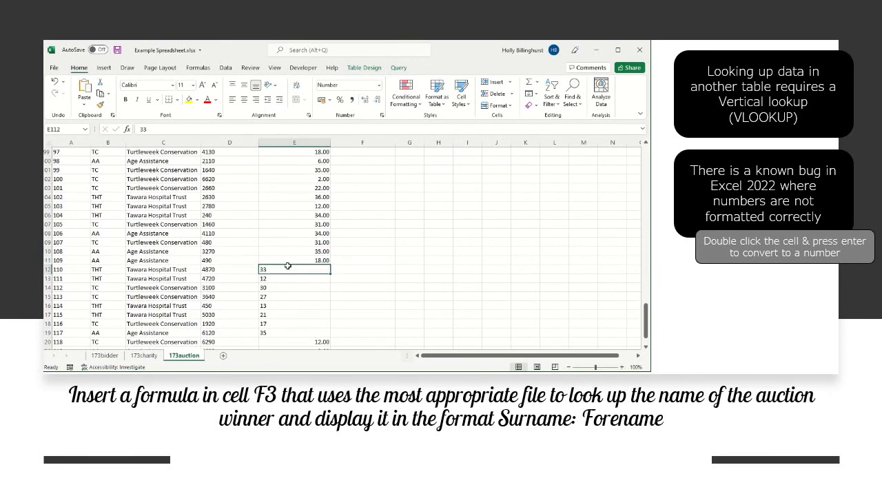
{"action": "double_click", "coordinate": [286, 278]}
{"action": "double_click", "coordinate": [284, 288]}
{"action": "double_click", "coordinate": [281, 296]}
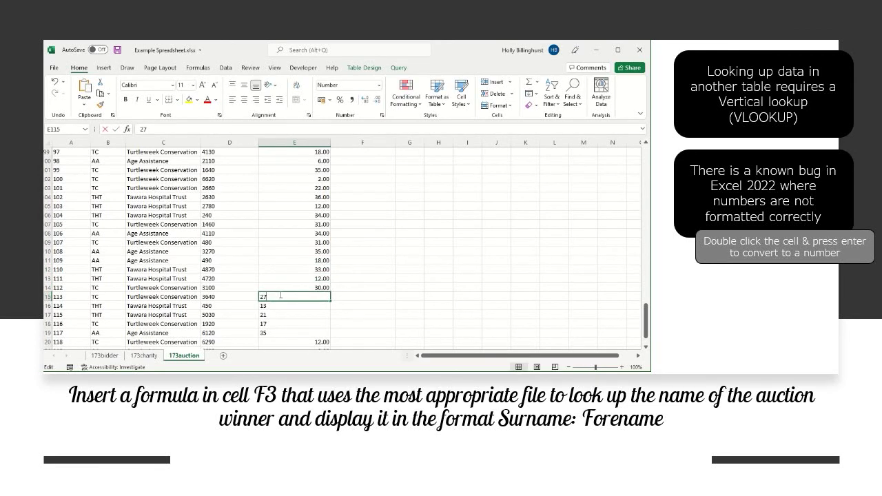
{"action": "key", "text": "Return"}
{"action": "double_click", "coordinate": [280, 306]}
{"action": "key", "text": "Return"}
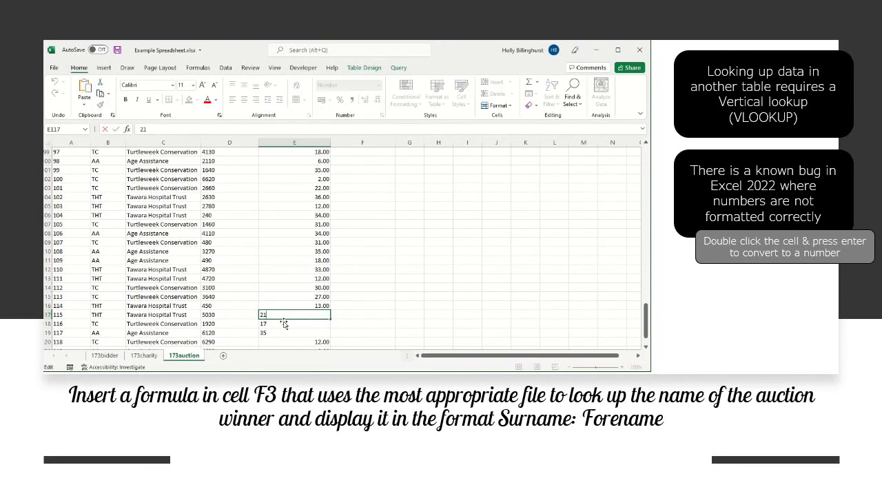
{"action": "double_click", "coordinate": [283, 314]}
{"action": "key", "text": "Return"}
{"action": "double_click", "coordinate": [284, 323]}
{"action": "key", "text": "Return"}
{"action": "double_click", "coordinate": [285, 331]}
{"action": "key", "text": "Return"}
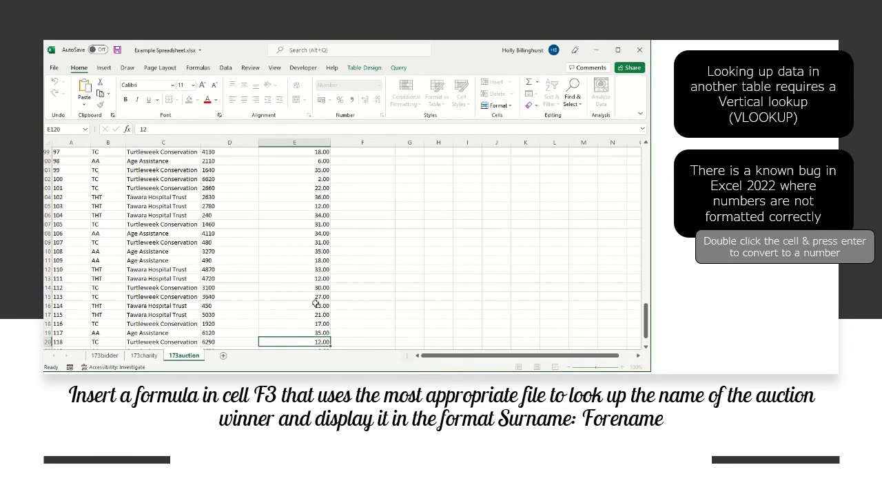
{"action": "scroll", "coordinate": [315, 304], "scroll_direction": "down", "scroll_amount": 2}
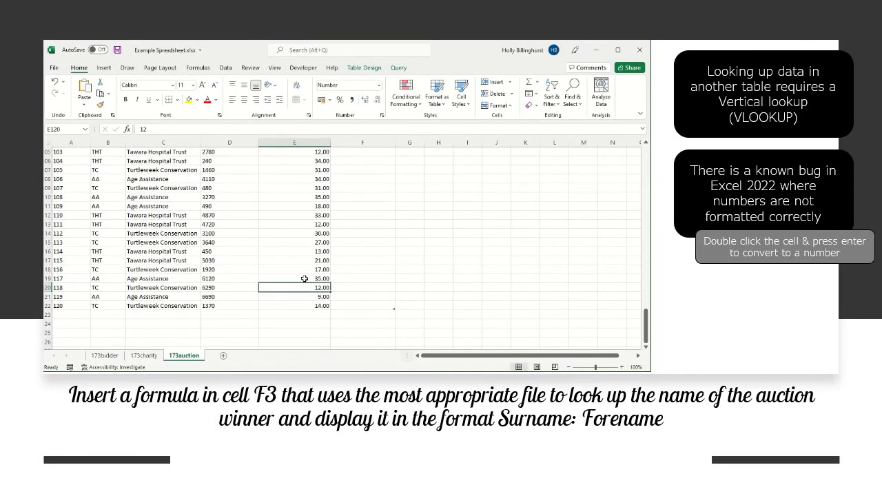
Step: Format the whole winning bidder number column E as Number with 0 decimal places
{"action": "scroll", "coordinate": [305, 278], "scroll_direction": "up", "scroll_amount": 20}
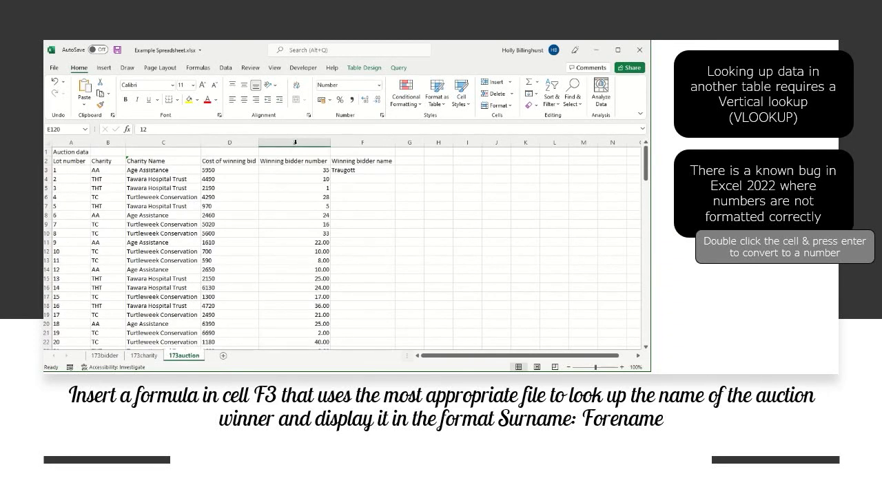
{"action": "left_click", "coordinate": [295, 142]}
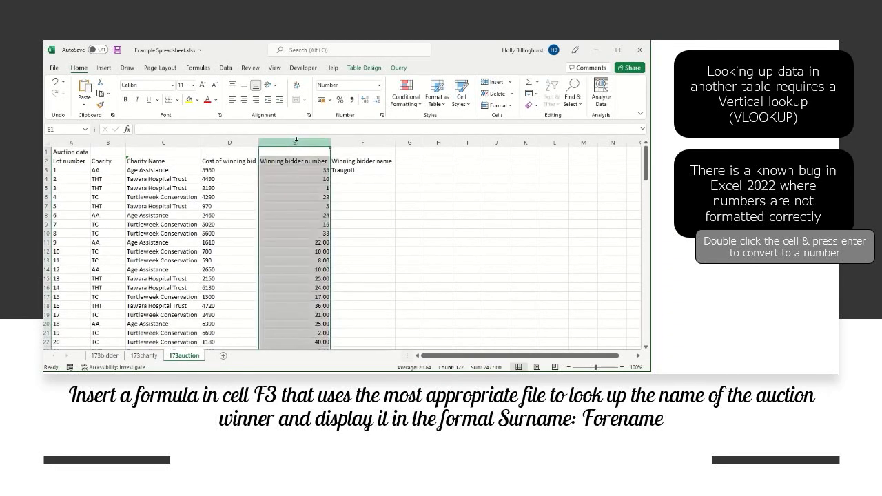
{"action": "left_click", "coordinate": [378, 85]}
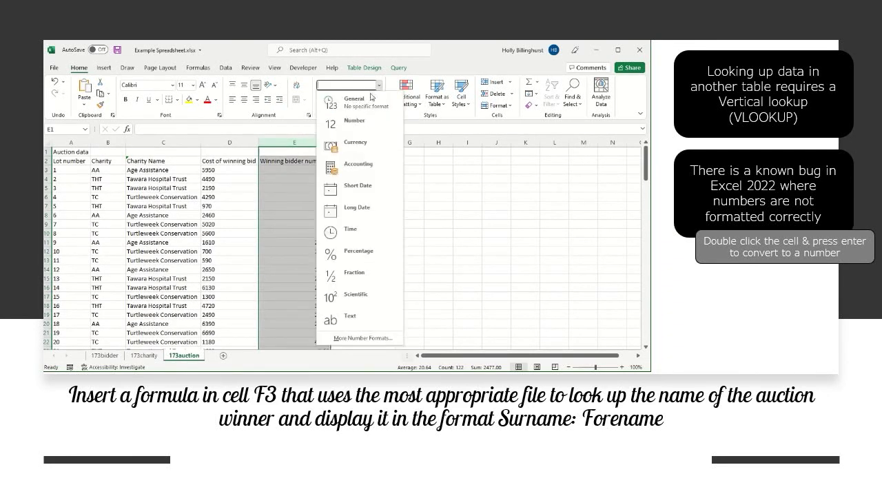
{"action": "left_click", "coordinate": [339, 339]}
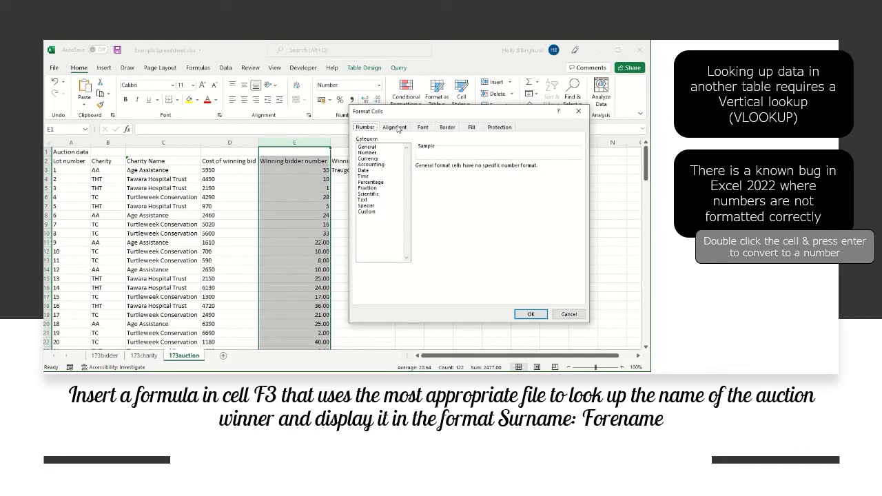
{"action": "left_click", "coordinate": [367, 152]}
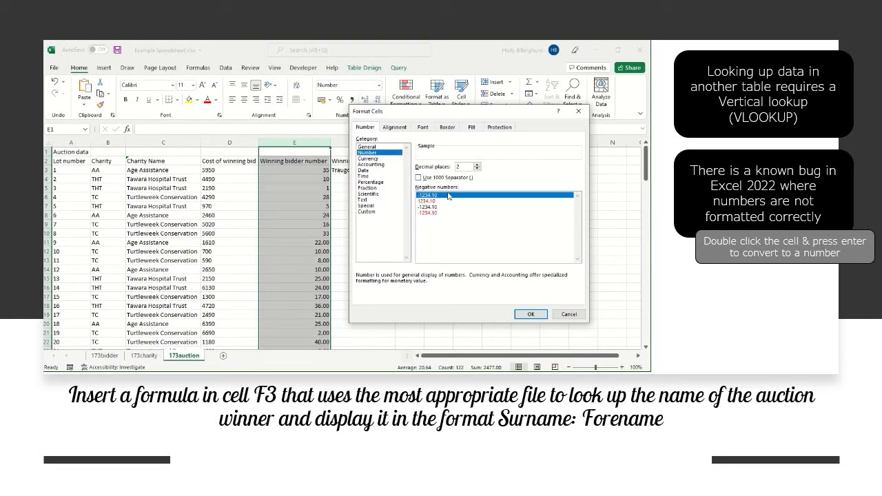
{"action": "left_click", "coordinate": [477, 169]}
{"action": "left_click", "coordinate": [477, 168]}
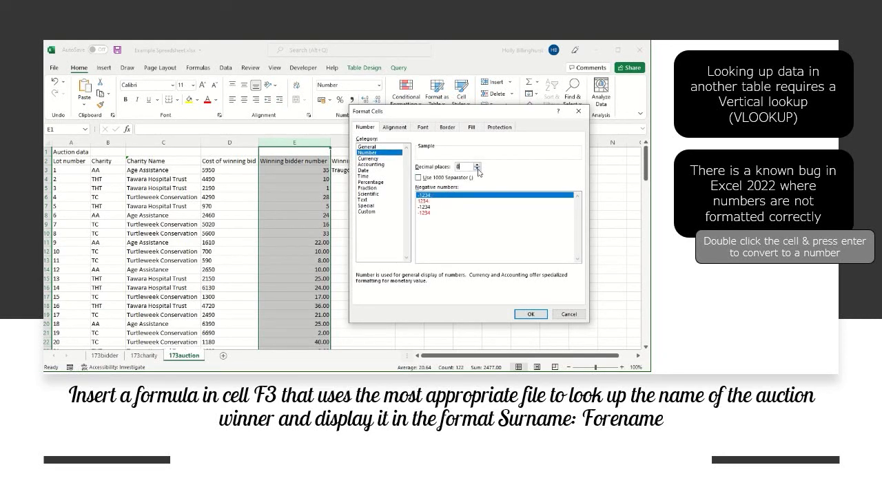
{"action": "left_click", "coordinate": [530, 315]}
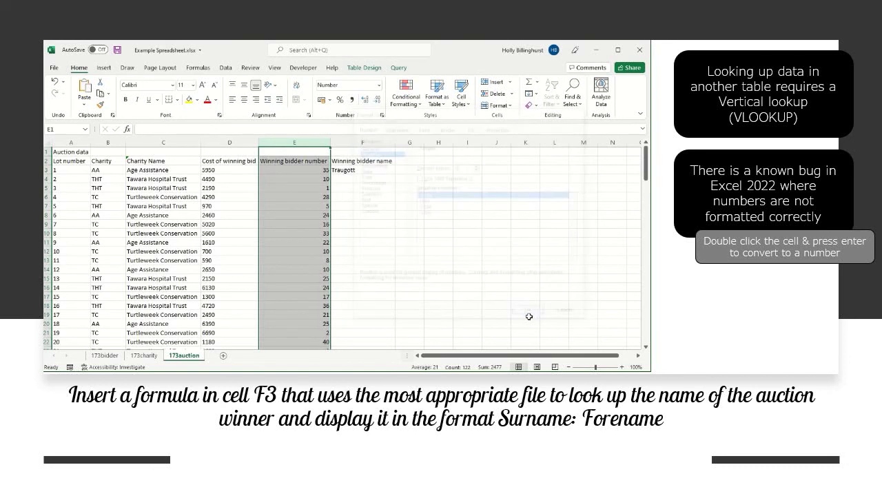
{"action": "left_click", "coordinate": [292, 259]}
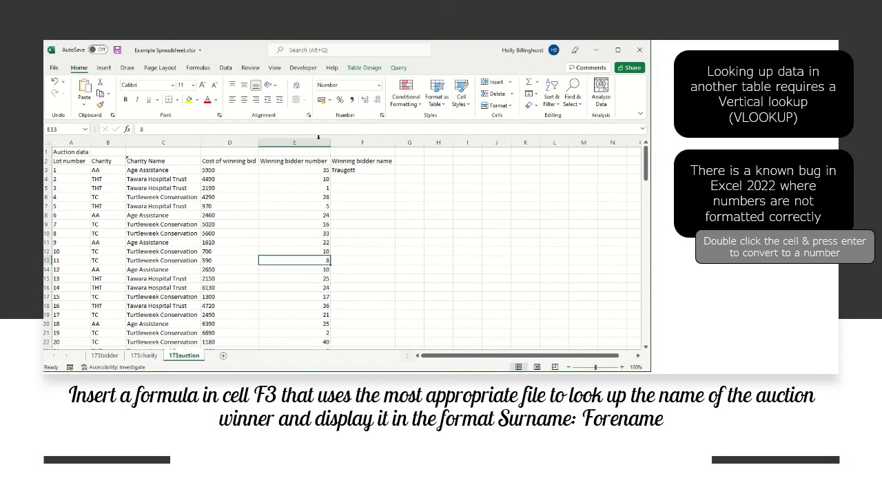
Step: Change the table array in F3's VLOOKUP from the _173bidder name to the sheet reference 173bidder!
{"action": "left_click", "coordinate": [349, 172]}
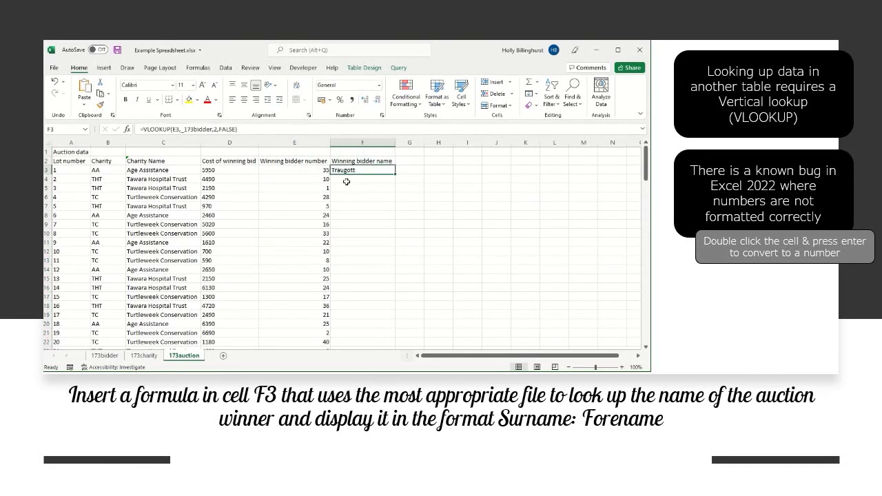
{"action": "left_click", "coordinate": [210, 130]}
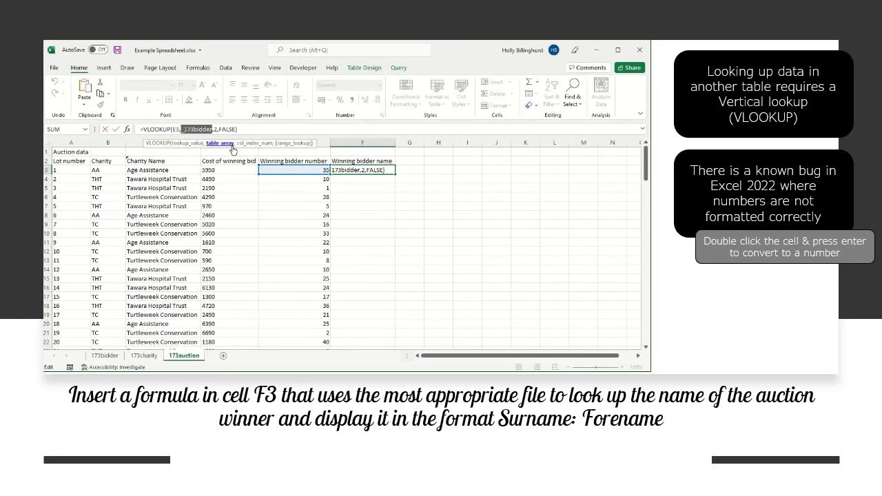
{"action": "key", "text": "Right"}
{"action": "key", "text": "Delete"}
{"action": "key", "text": "Right"}
{"action": "key", "text": "Right"}
{"action": "key", "text": "Right"}
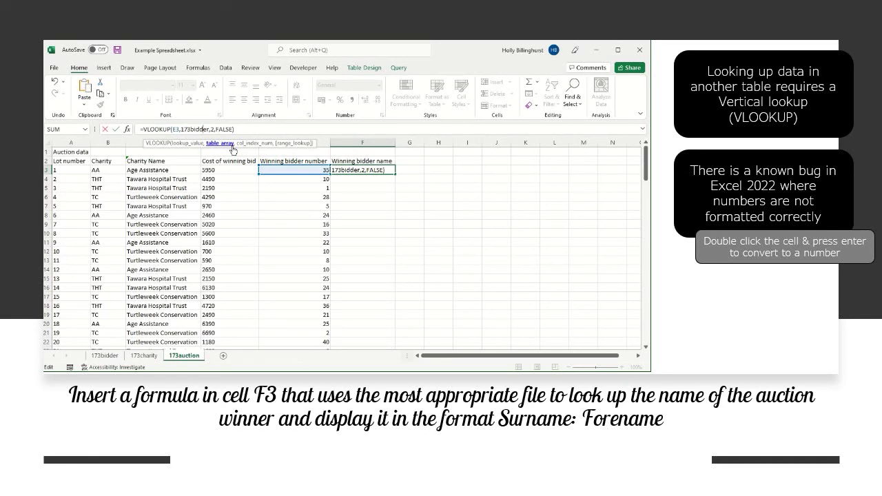
{"action": "type", "text": "!"}
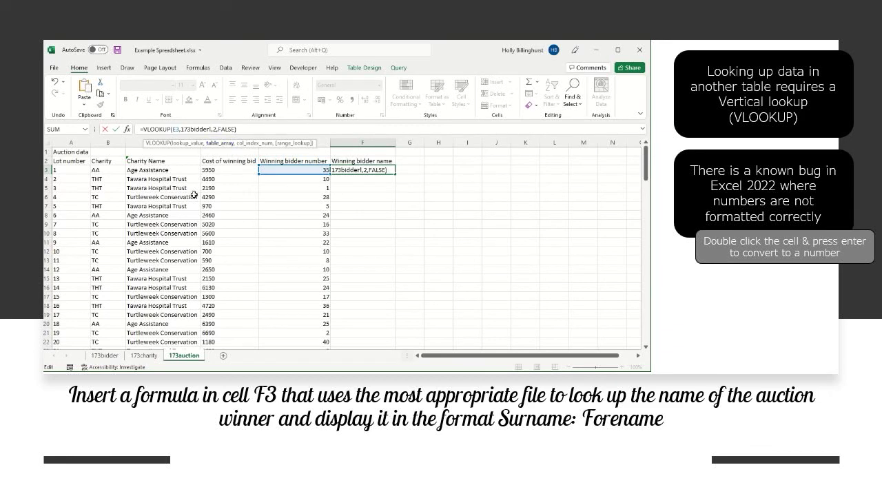
Step: Complete the VLOOKUP table array in F3 with the range A2:I41 on the 173bidder sheet and enter the formula
{"action": "left_click", "coordinate": [111, 357]}
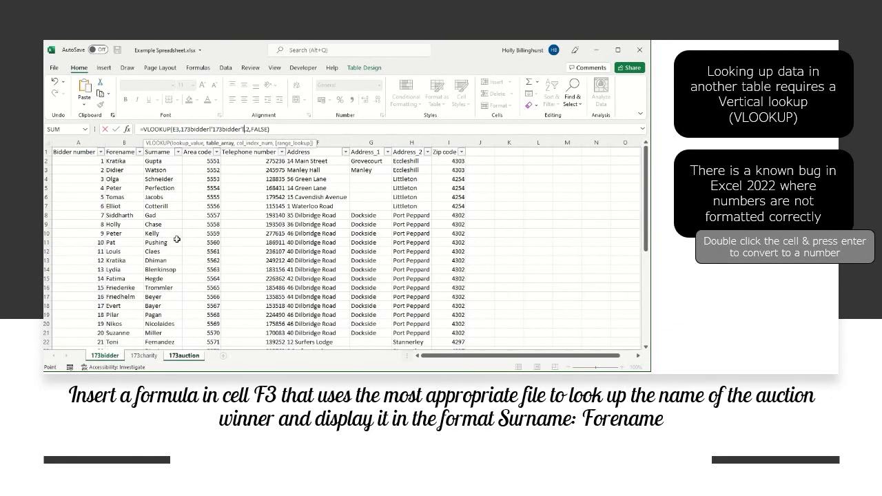
{"action": "key", "text": "BackSpace"}
{"action": "key", "text": "BackSpace"}
{"action": "key", "text": "BackSpace"}
{"action": "key", "text": "BackSpace"}
{"action": "key", "text": "BackSpace"}
{"action": "key", "text": "BackSpace"}
{"action": "key", "text": "BackSpace"}
{"action": "key", "text": "BackSpace"}
{"action": "key", "text": "BackSpace"}
{"action": "key", "text": "BackSpace"}
{"action": "key", "text": "BackSpace"}
{"action": "key", "text": "BackSpace"}
{"action": "type", "text": "A2"}
{"action": "scroll", "coordinate": [300, 261], "scroll_direction": "down", "scroll_amount": 9}
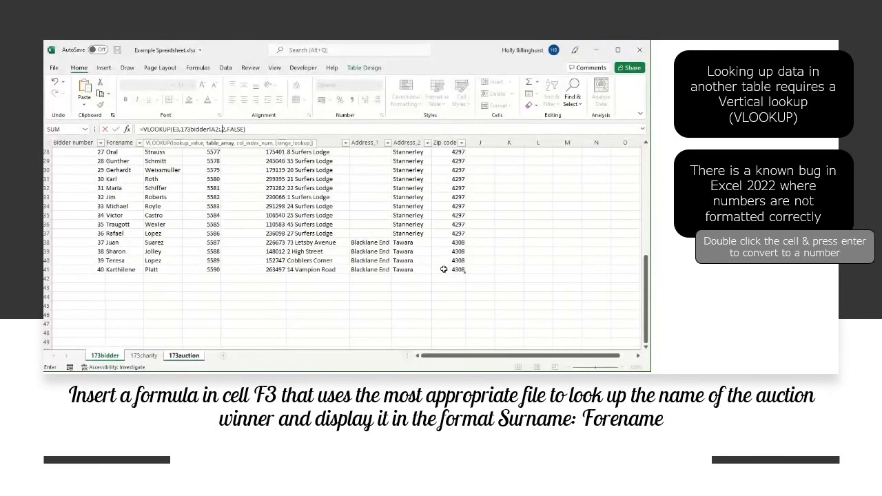
{"action": "left_click", "coordinate": [444, 269]}
{"action": "key", "text": "Return"}
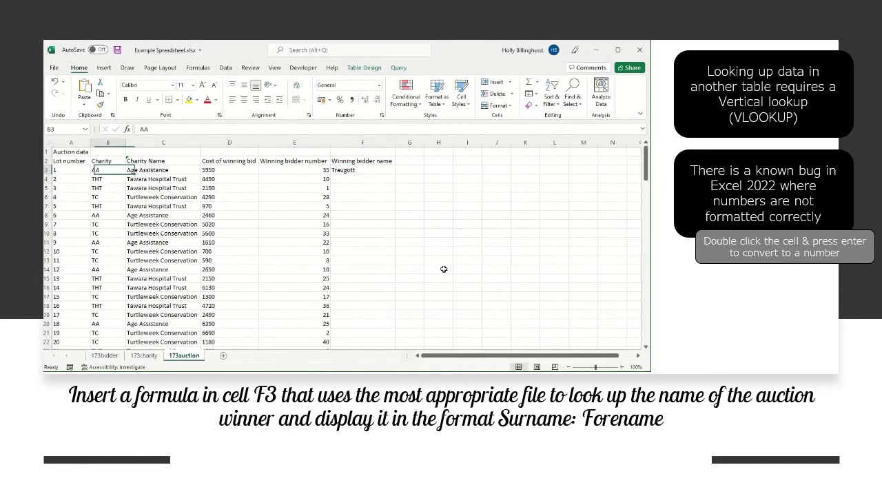
Step: Make the table array in F3's VLOOKUP absolute as '173bidder'!$A$2:$I$41
{"action": "key", "text": "Right"}
{"action": "key", "text": "Right"}
{"action": "key", "text": "Right"}
{"action": "key", "text": "Right"}
{"action": "key", "text": "Right"}
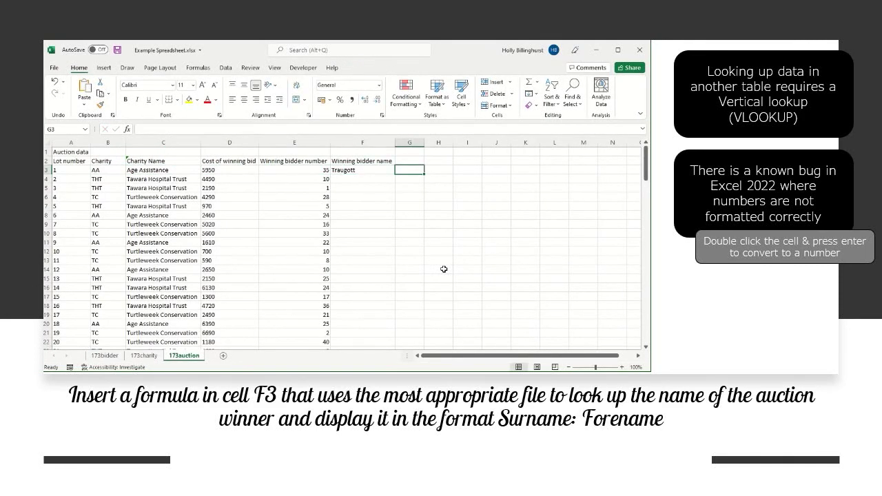
{"action": "key", "text": "Left"}
{"action": "left_click", "coordinate": [217, 129]}
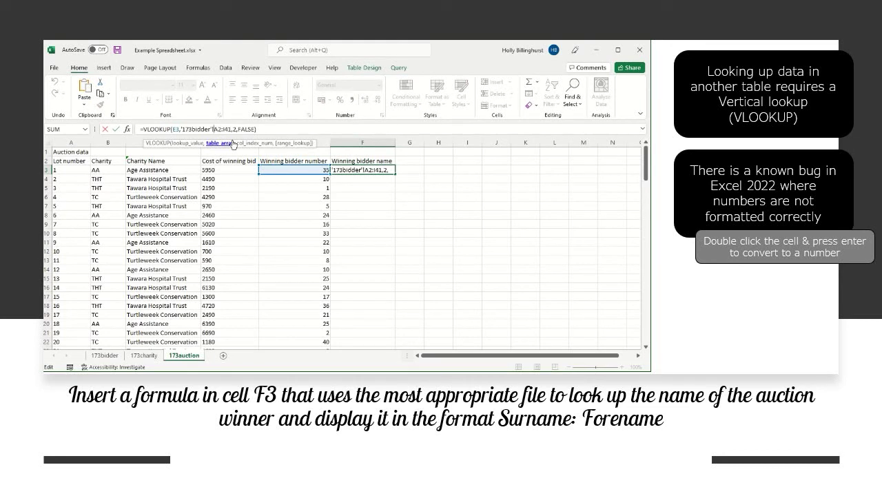
{"action": "type", "text": "$A$"}
{"action": "key", "text": "Right"}
{"action": "key", "text": "Right"}
{"action": "type", "text": "$"}
{"action": "key", "text": "Right"}
{"action": "type", "text": "$"}
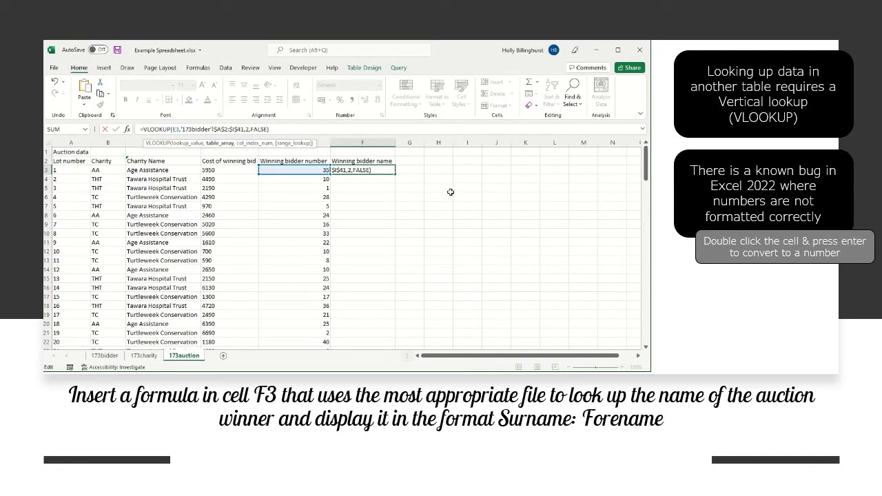
{"action": "key", "text": "Return"}
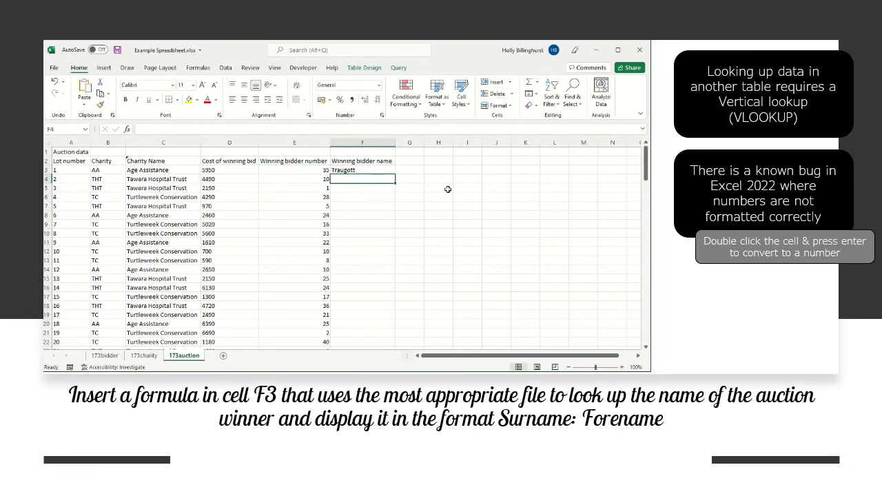
Step: Fill the F3 lookup formula down the winning bidder name column to F122
{"action": "left_click", "coordinate": [380, 170]}
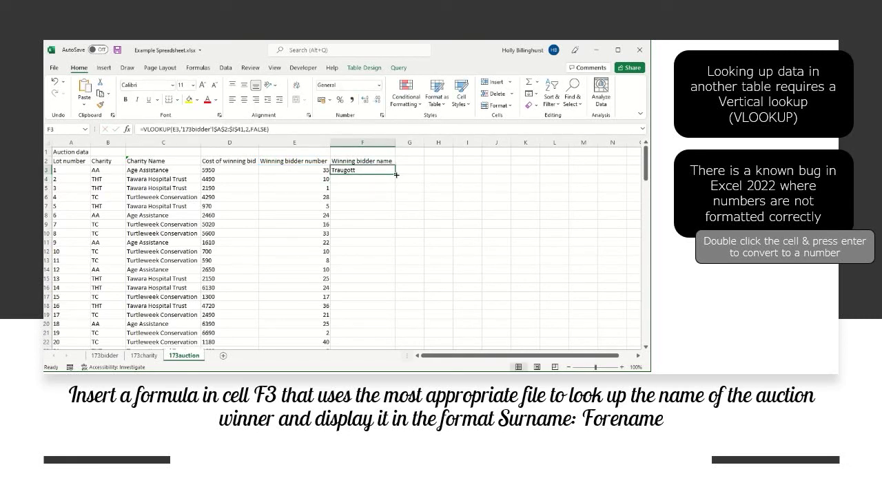
{"action": "left_click_drag", "start_coordinate": [395, 175], "coordinate": [368, 334]}
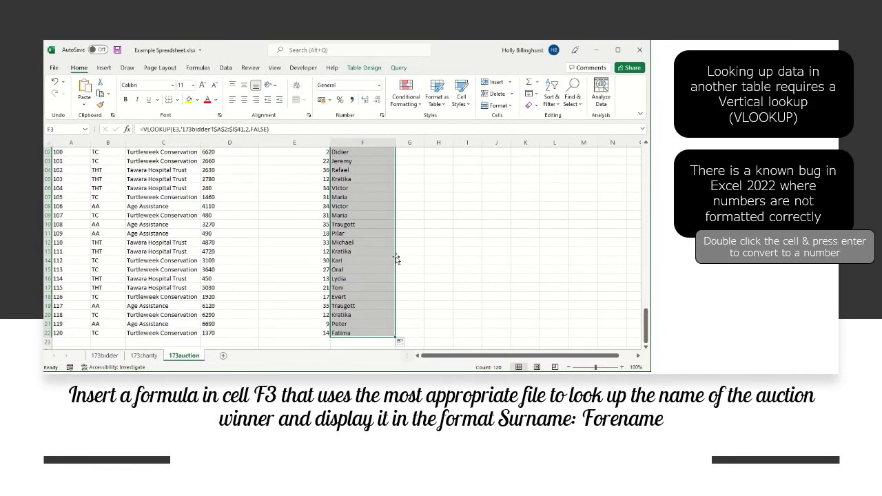
{"action": "scroll", "coordinate": [395, 255], "scroll_direction": "up", "scroll_amount": 20}
{"action": "scroll", "coordinate": [395, 254], "scroll_direction": "up", "scroll_amount": 6}
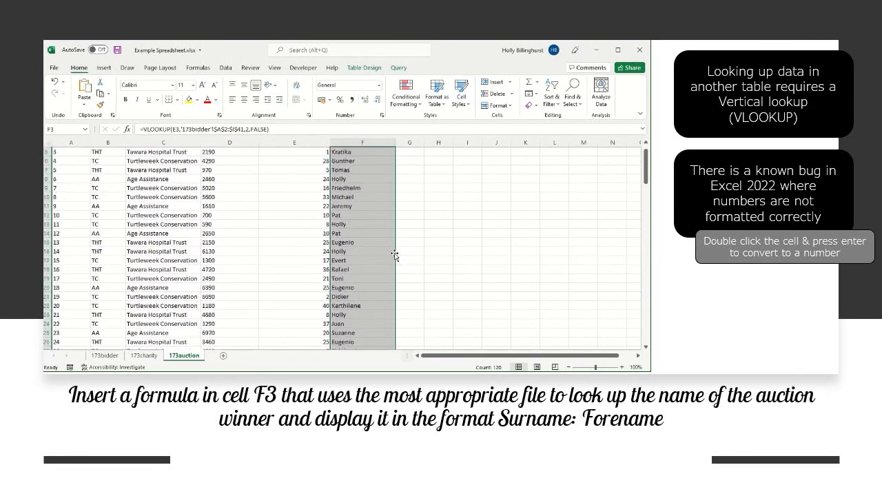
Step: Wrap the VLOOKUP in F3 in a CONCATENATE function with its closing bracket
{"action": "left_click", "coordinate": [361, 171]}
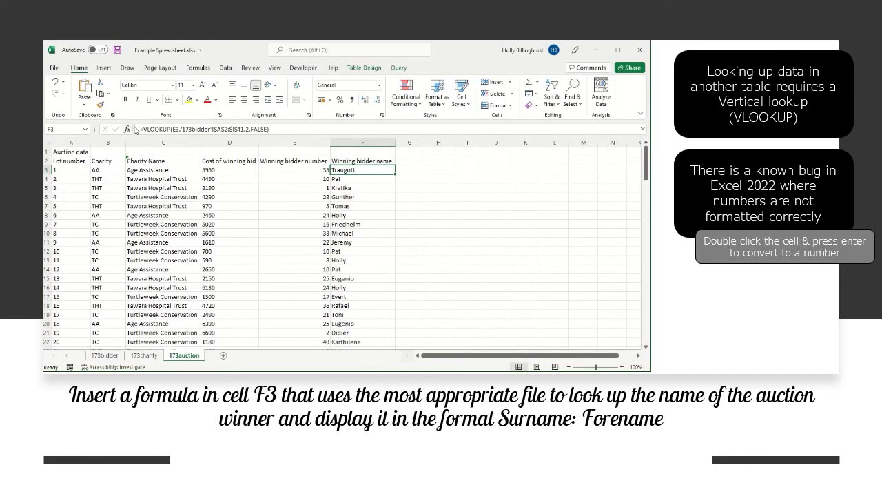
{"action": "left_click", "coordinate": [142, 129]}
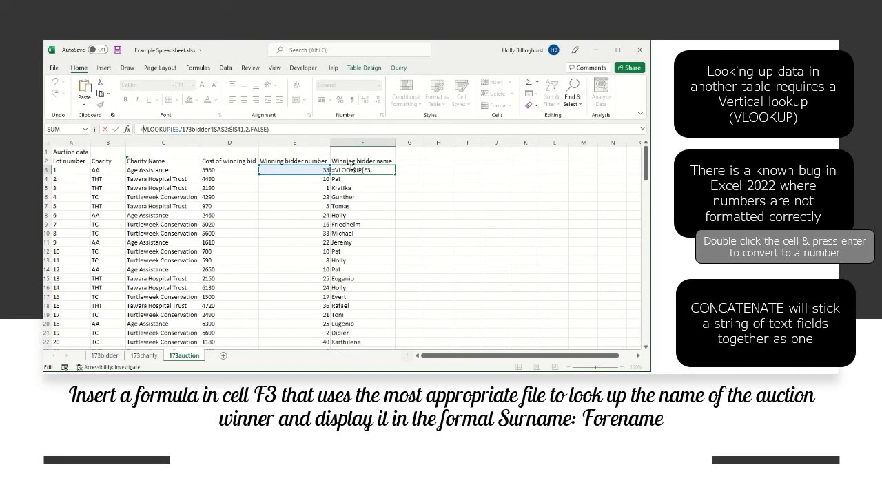
{"action": "type", "text": "CON"}
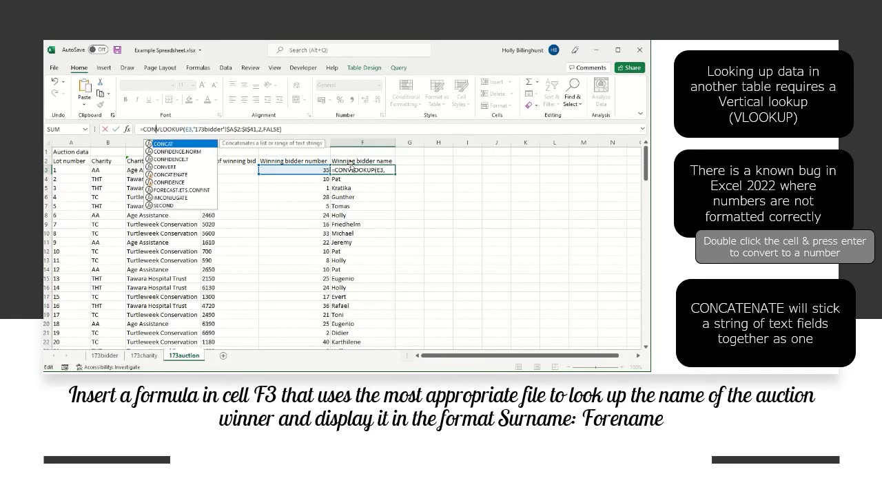
{"action": "type", "text": "CATEN"}
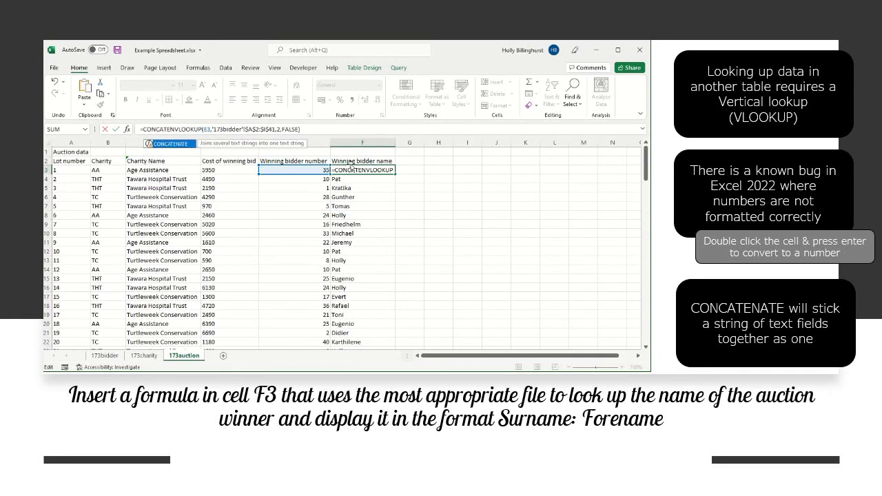
{"action": "type", "text": "ATE"}
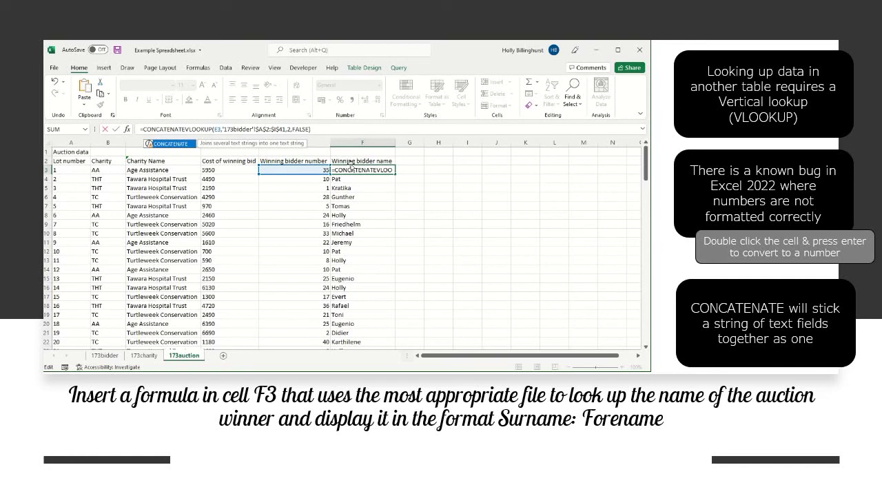
{"action": "type", "text": "("}
{"action": "left_click", "coordinate": [354, 129]}
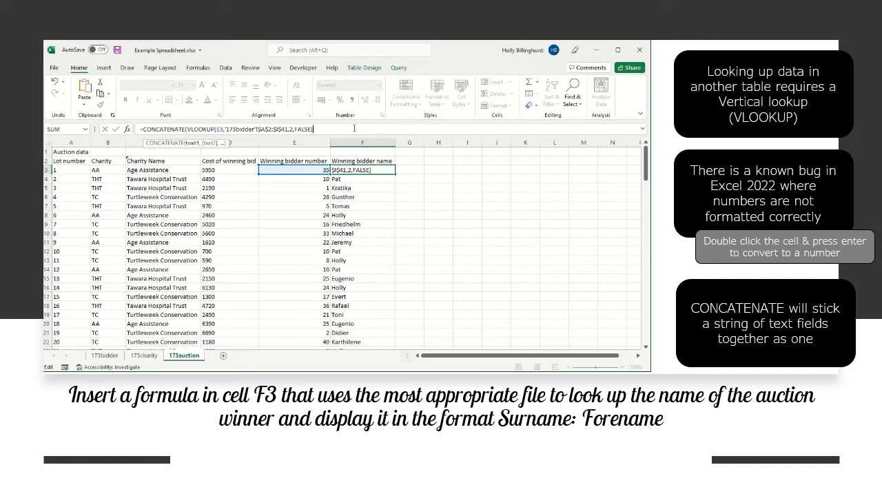
{"action": "type", "text": ")"}
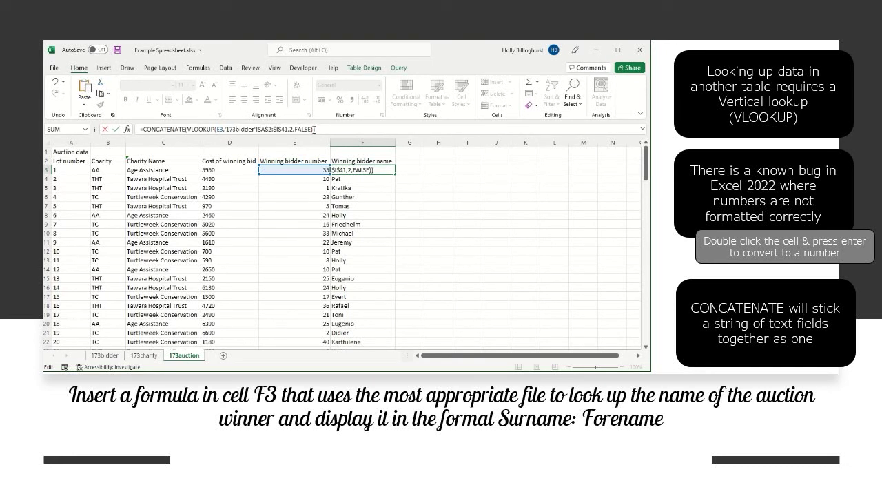
Step: Add " : " as the second CONCATENATE argument in F3, followed by a comma for another argument
{"action": "left_click", "coordinate": [314, 129]}
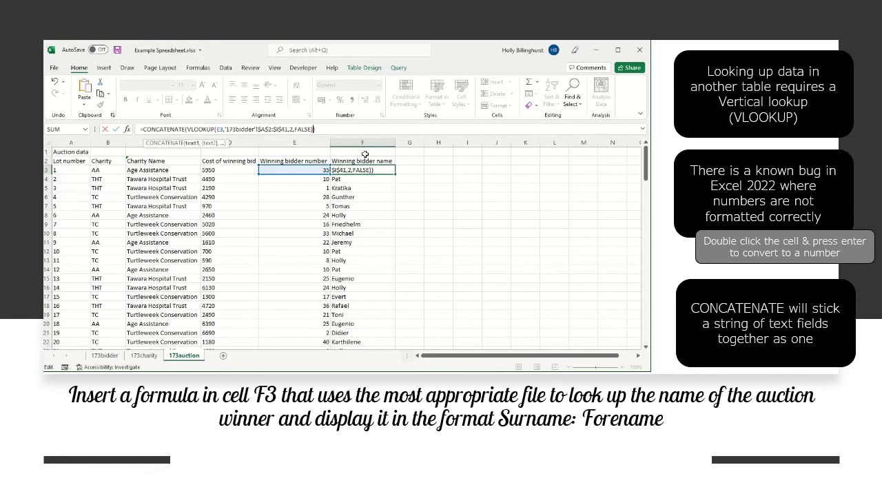
{"action": "type", "text": ","}
{"action": "type", "text": ": \","}
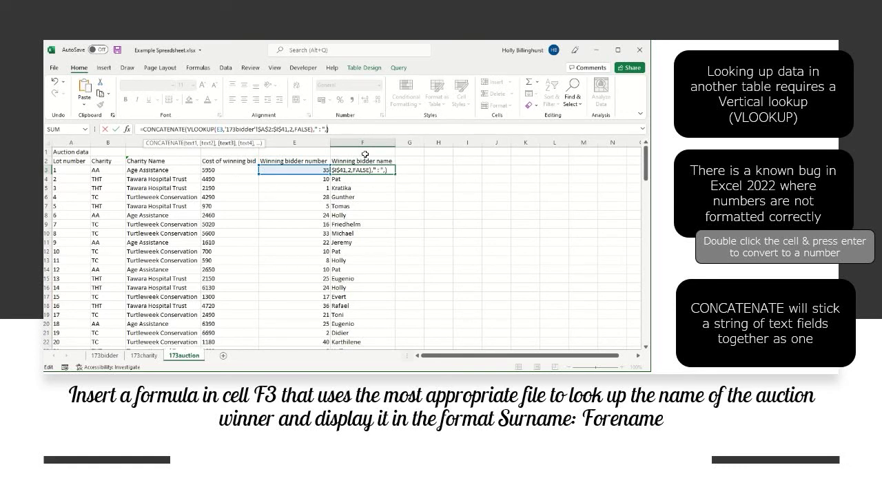
Step: Copy the whole VLOOKUP expression in F3 and paste it as the third CONCATENATE argument
{"action": "left_click_drag", "start_coordinate": [313, 129], "coordinate": [185, 131]}
{"action": "key", "text": "ctrl+c"}
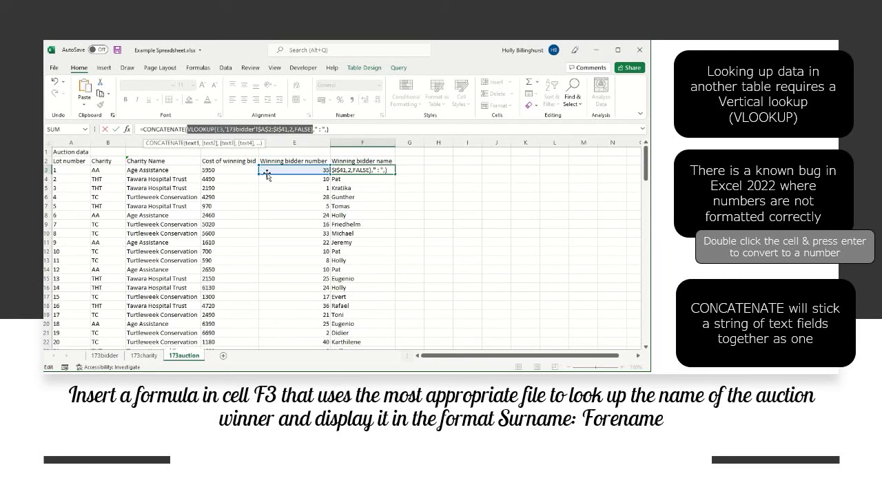
{"action": "right_click", "coordinate": [239, 130]}
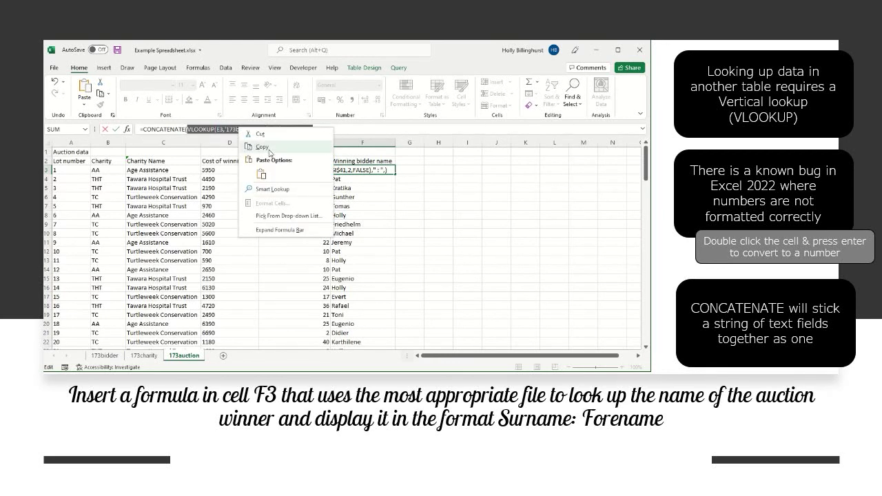
{"action": "left_click", "coordinate": [265, 147]}
{"action": "left_click", "coordinate": [328, 130]}
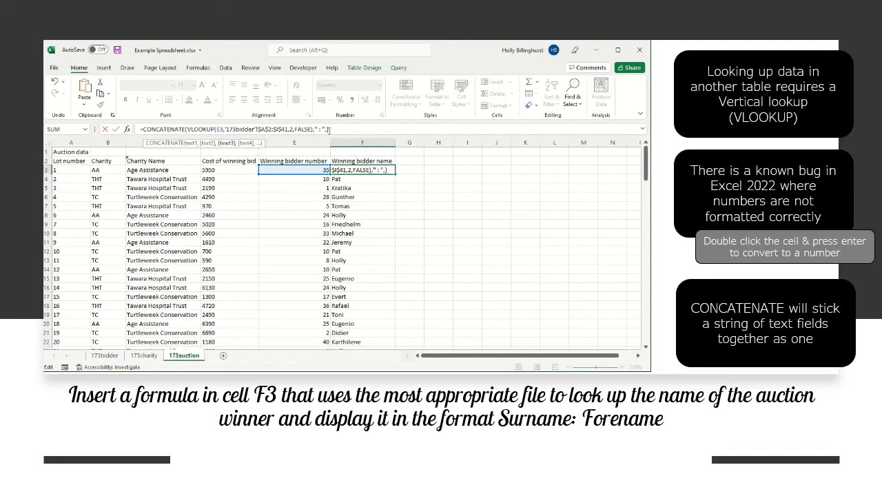
{"action": "right_click", "coordinate": [328, 130]}
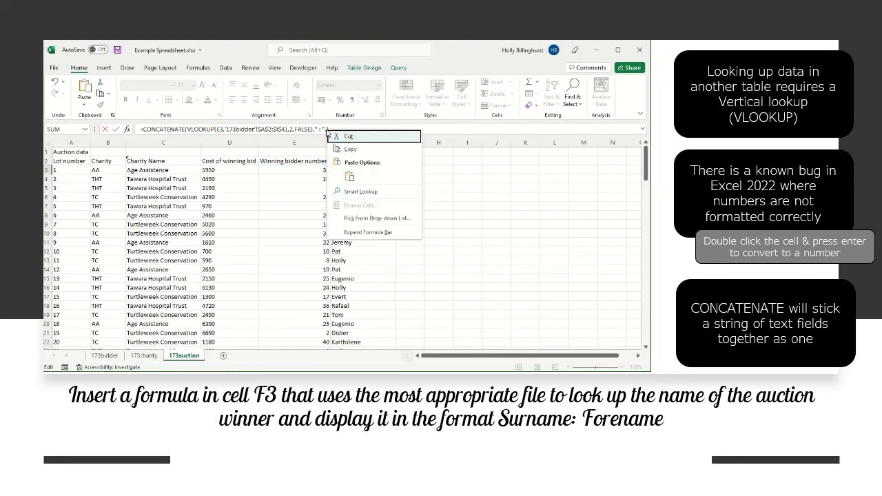
{"action": "left_click", "coordinate": [350, 177]}
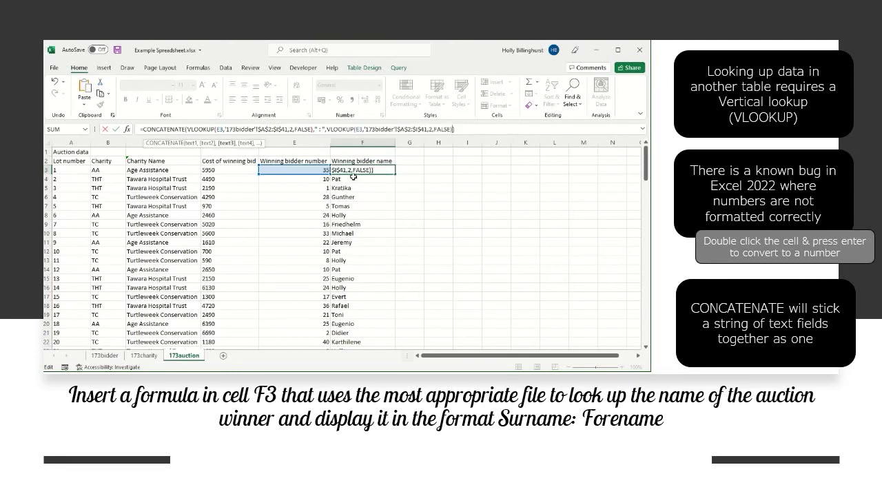
Step: Set the column index of the second VLOOKUP in F3 to 3 and enter the formula
{"action": "left_click", "coordinate": [430, 129]}
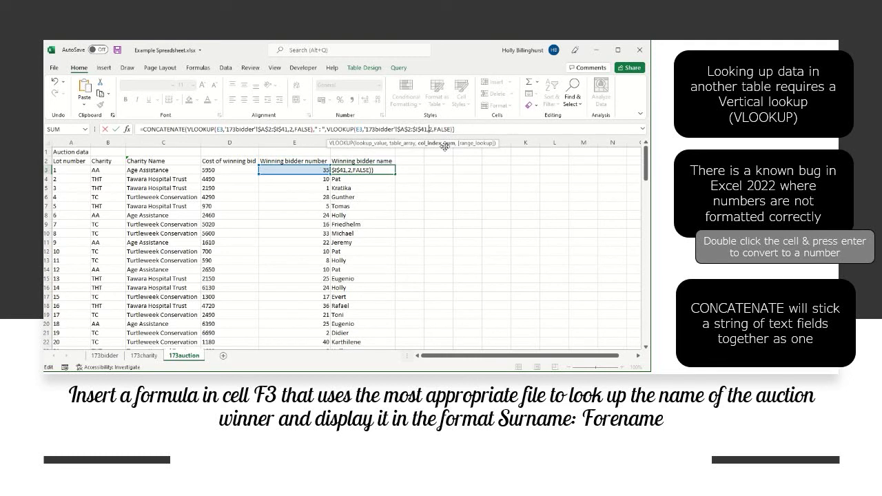
{"action": "type", "text": "3"}
{"action": "key", "text": "Right"}
{"action": "key", "text": "Right"}
{"action": "key", "text": "Right"}
{"action": "key", "text": "Right"}
{"action": "key", "text": "Right"}
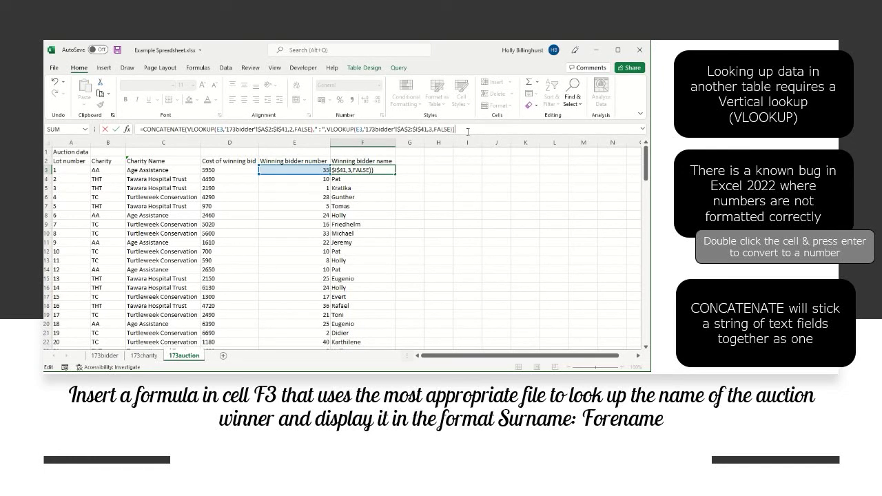
{"action": "key", "text": "Return"}
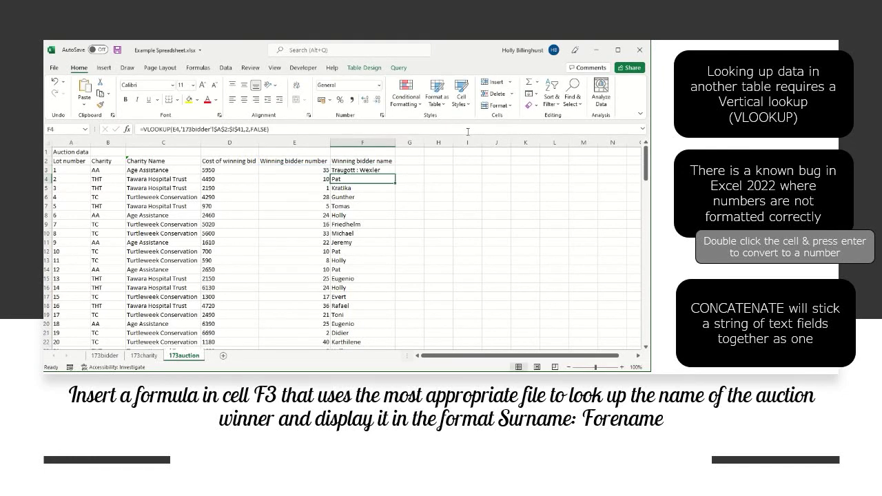
Step: Fill the F3 CONCATENATE formula down column F to F122 and select G8 to clear the range selection
{"action": "left_click", "coordinate": [348, 170]}
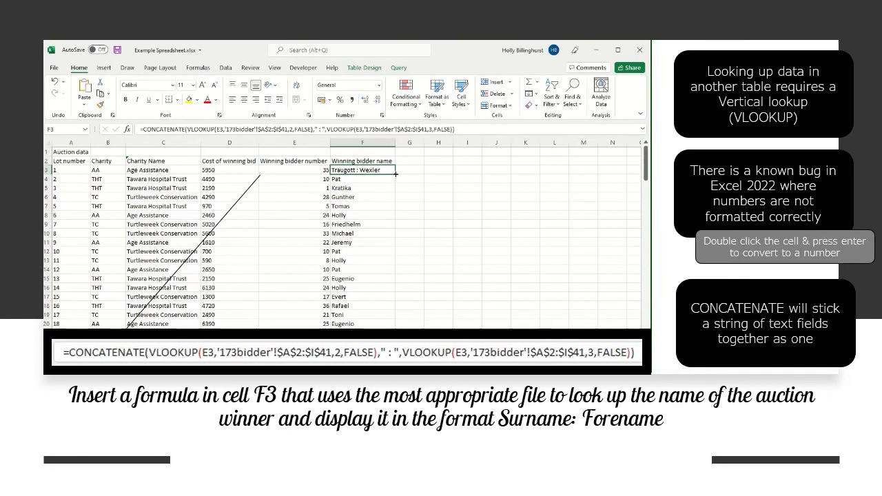
{"action": "left_click_drag", "start_coordinate": [396, 175], "coordinate": [396, 334]}
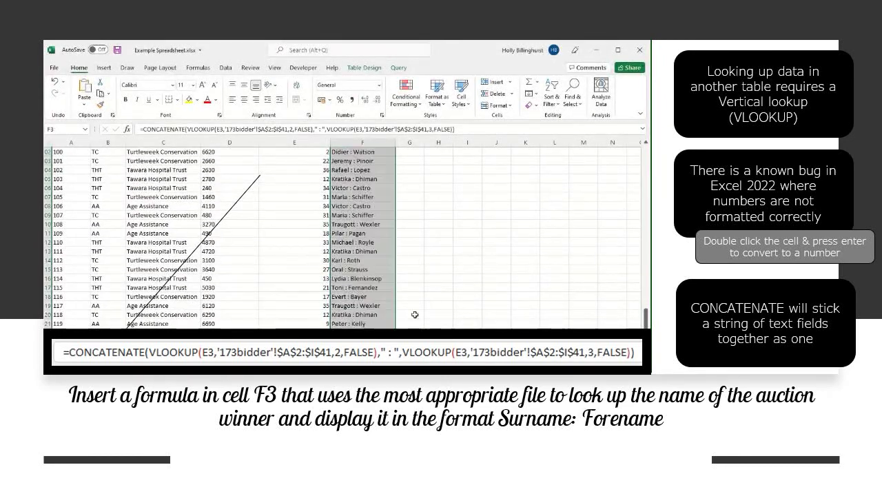
{"action": "scroll", "coordinate": [412, 276], "scroll_direction": "up", "scroll_amount": 20}
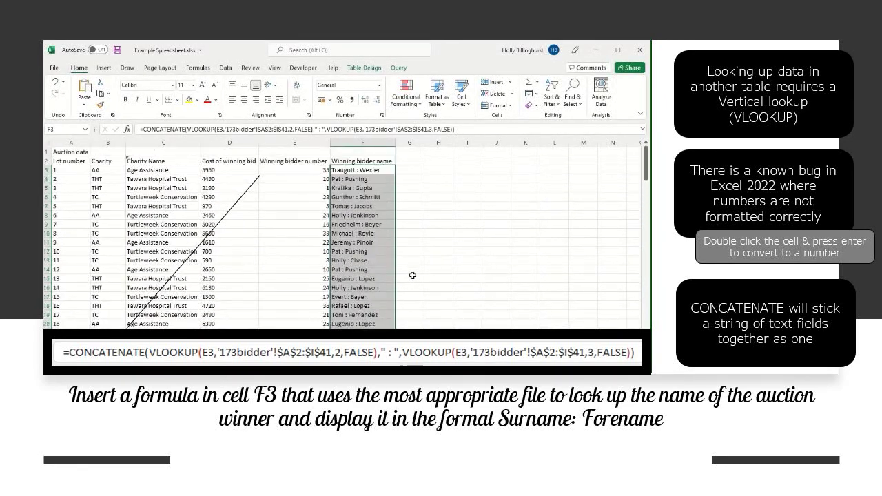
{"action": "left_click", "coordinate": [400, 217]}
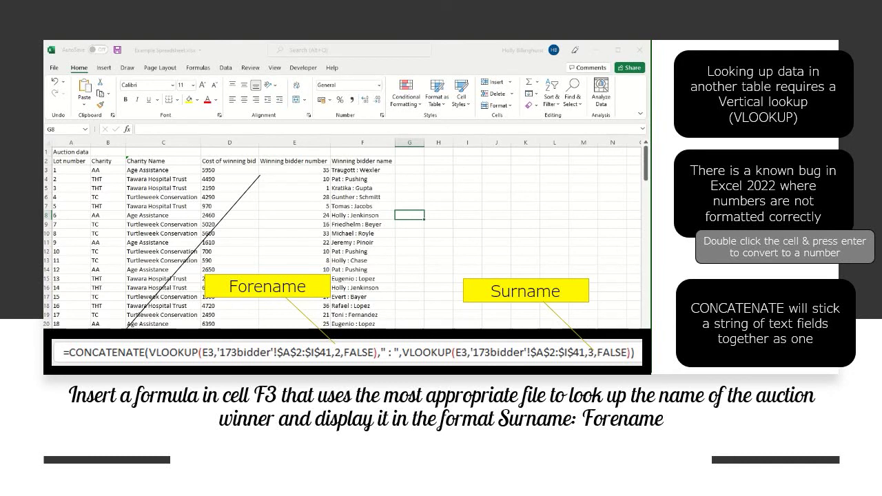
Step: Swap the VLOOKUP column indexes in the F8 formula to 3 and 2, and shorten the separator to ": "
{"action": "left_click", "coordinate": [346, 216]}
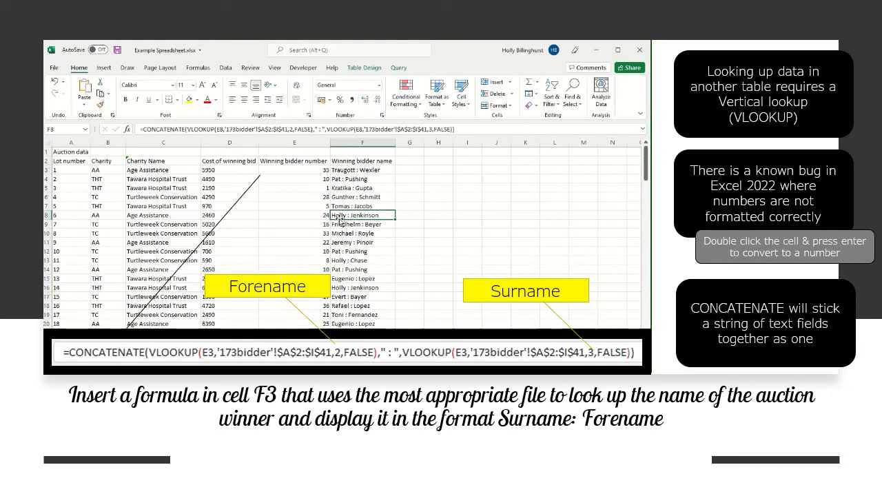
{"action": "double_click", "coordinate": [361, 216]}
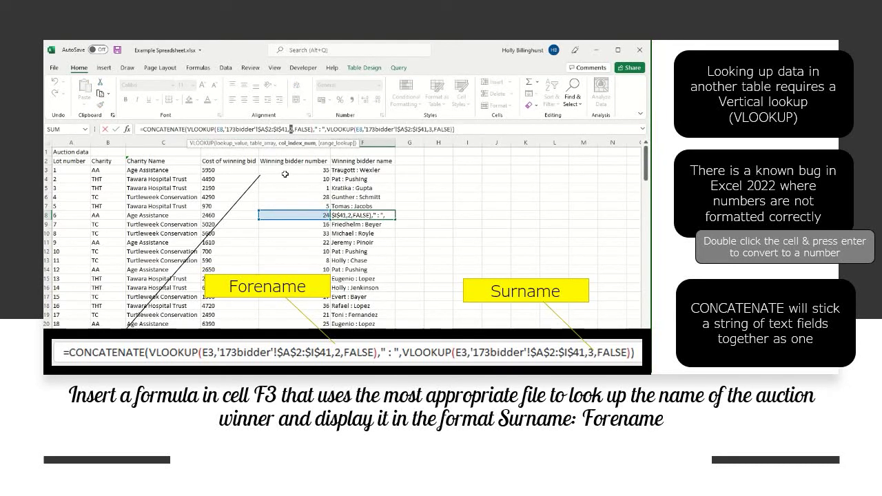
{"action": "type", "text": "3"}
{"action": "double_click", "coordinate": [431, 129]}
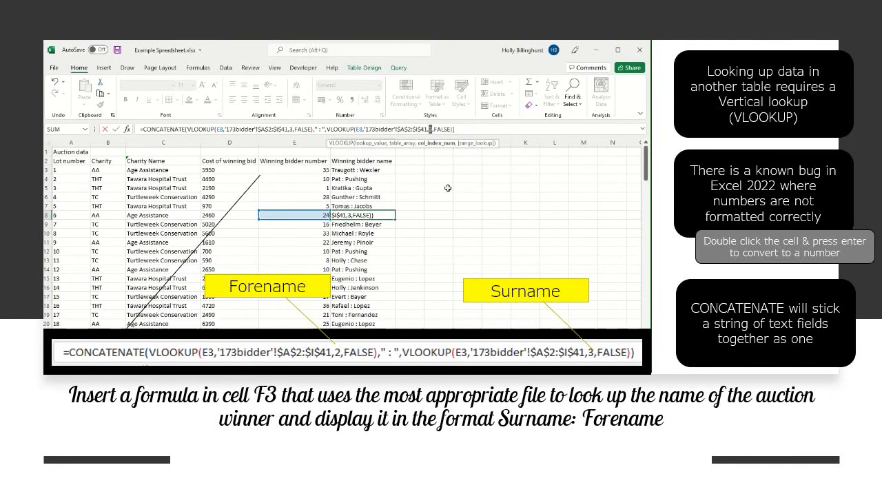
{"action": "type", "text": "2"}
{"action": "left_click", "coordinate": [319, 130]}
{"action": "key", "text": "BackSpace"}
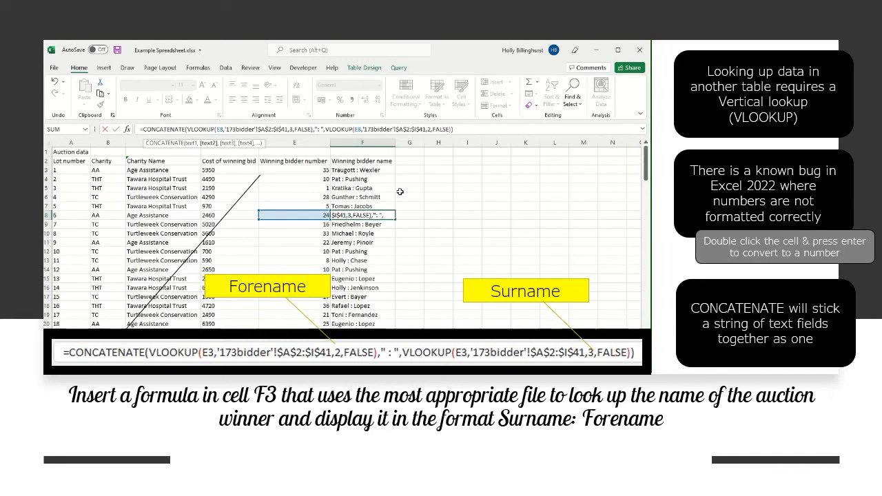
{"action": "key", "text": "Return"}
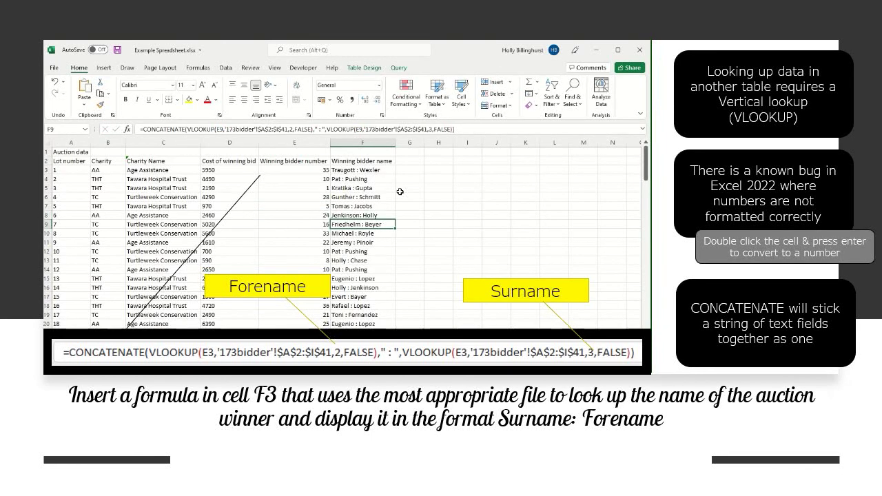
{"action": "left_click", "coordinate": [372, 216]}
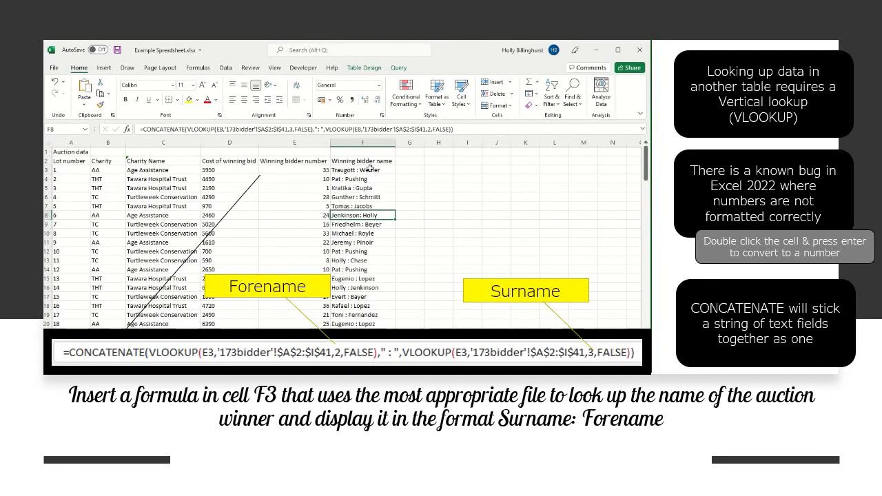
Step: Edit the F3 formula to use column index 3 in the first VLOOKUP, ": " as separator and column index 2 in the second
{"action": "left_click", "coordinate": [369, 170]}
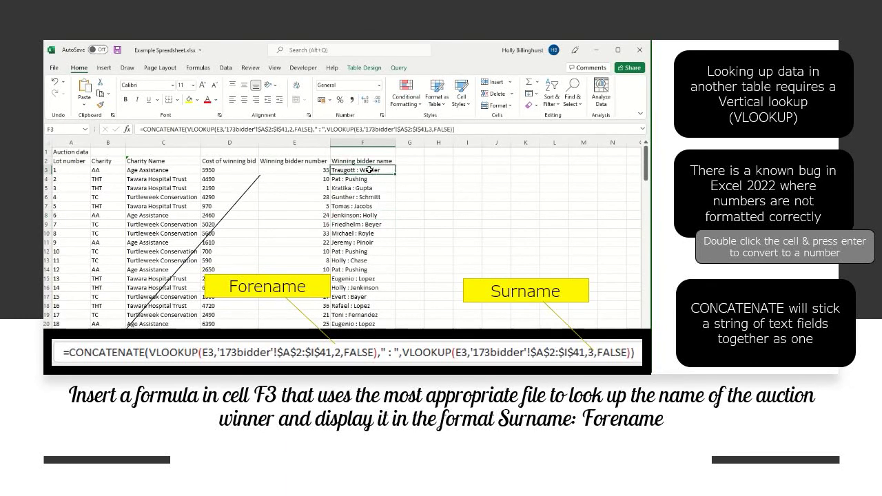
{"action": "left_click", "coordinate": [291, 129]}
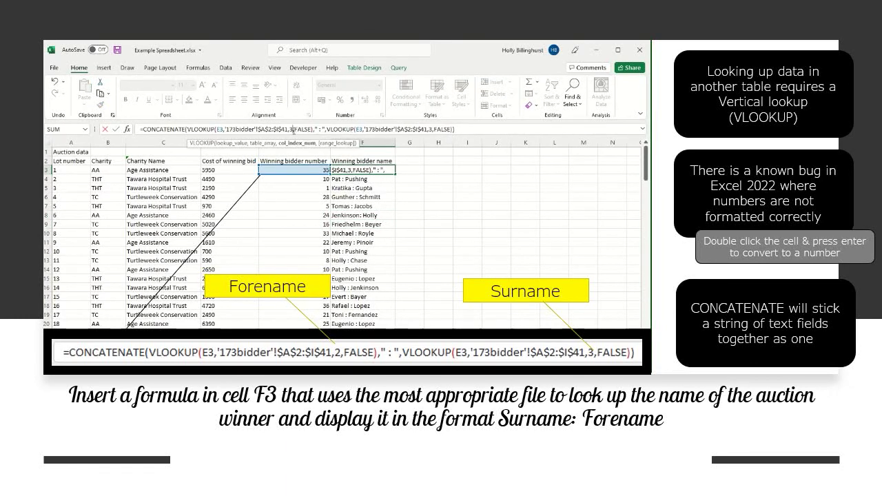
{"action": "left_click", "coordinate": [321, 130]}
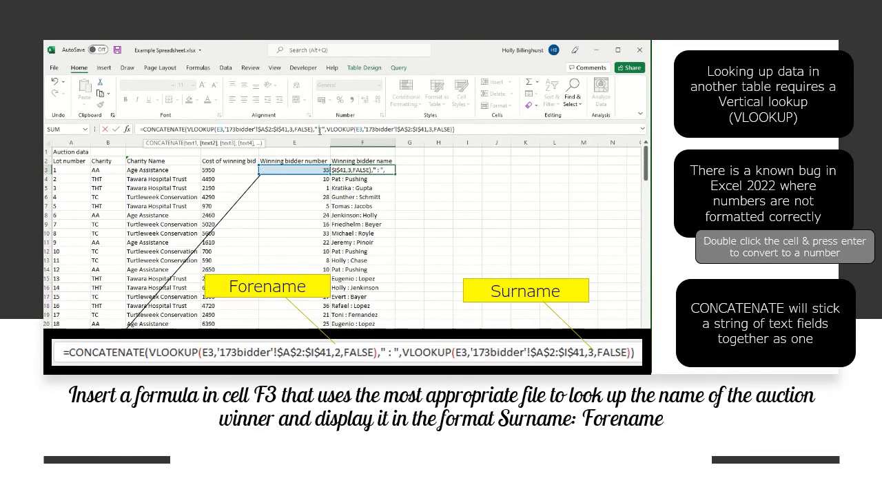
{"action": "key", "text": "BackSpace"}
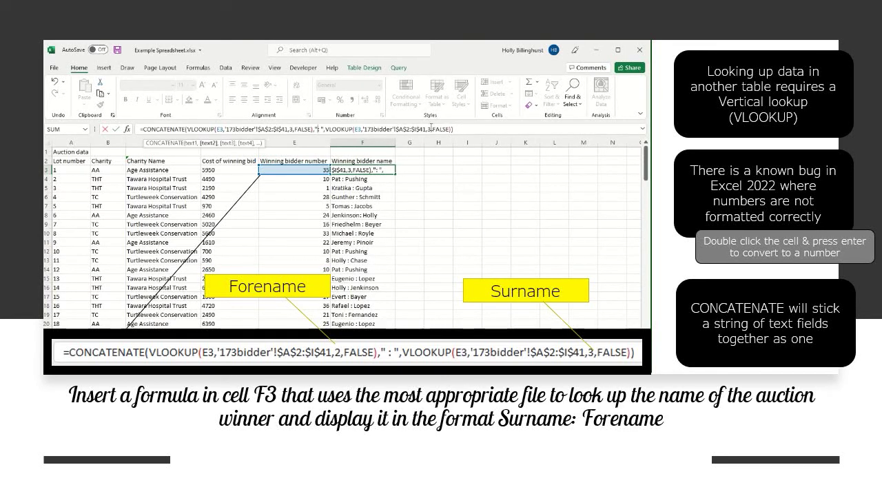
{"action": "left_click", "coordinate": [430, 129]}
{"action": "key", "text": "BackSpace"}
{"action": "type", "text": "2"}
{"action": "key", "text": "Return"}
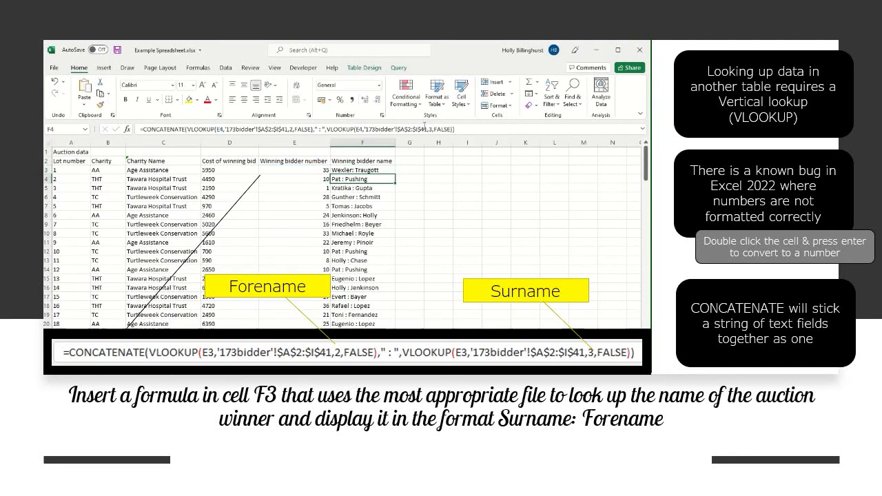
Step: Fill the revised F3 formula down the Winning bidder name column, and reselect F3 to clear the range selection
{"action": "left_click", "coordinate": [393, 170]}
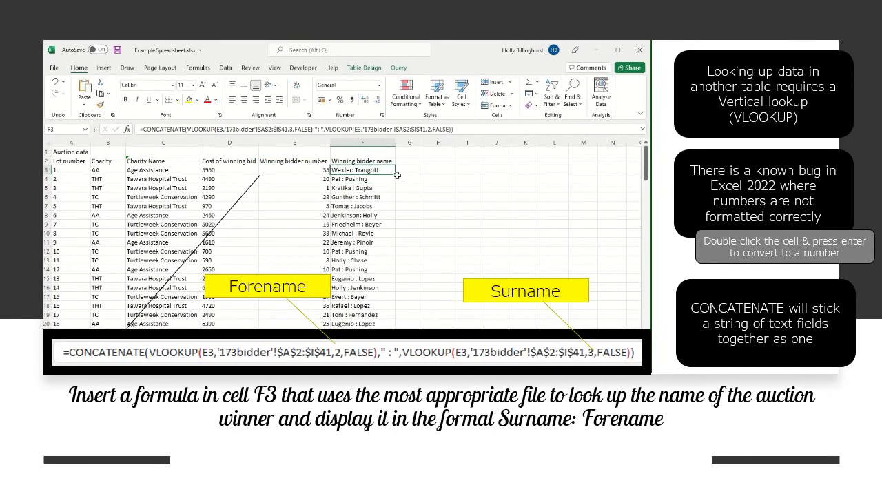
{"action": "left_click_drag", "start_coordinate": [397, 176], "coordinate": [397, 328]}
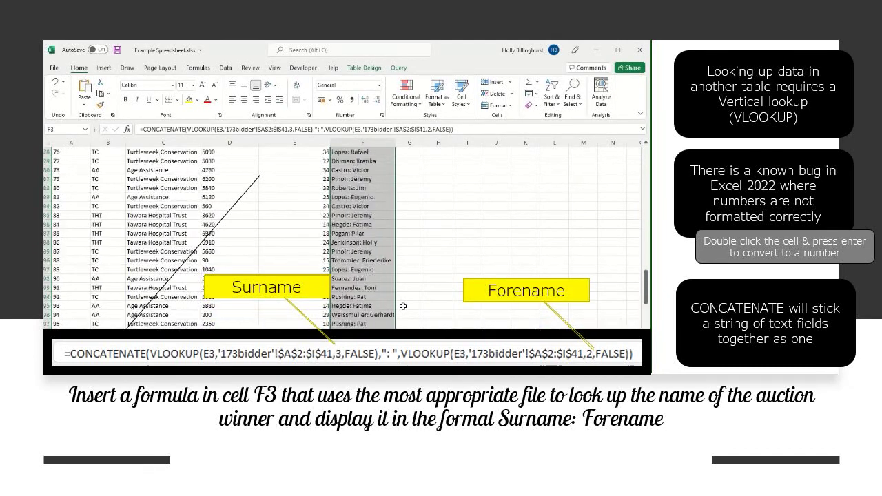
{"action": "scroll", "coordinate": [403, 305], "scroll_direction": "up", "scroll_amount": 13}
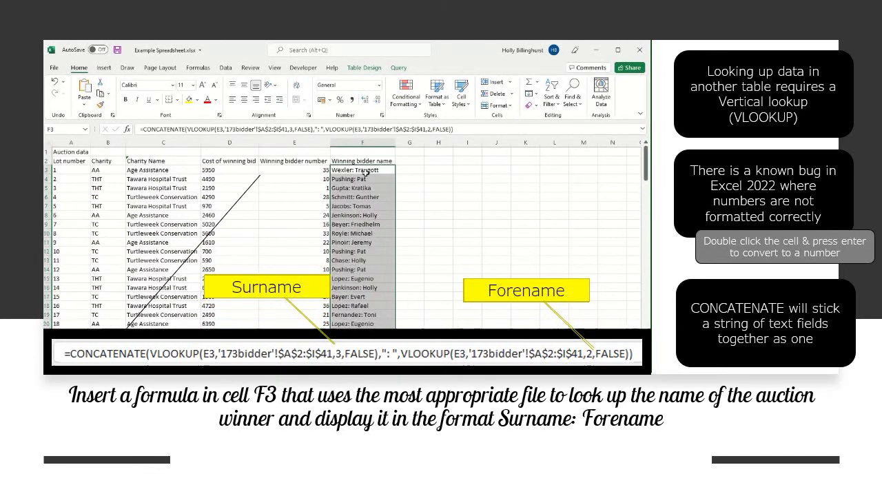
{"action": "left_click", "coordinate": [370, 172]}
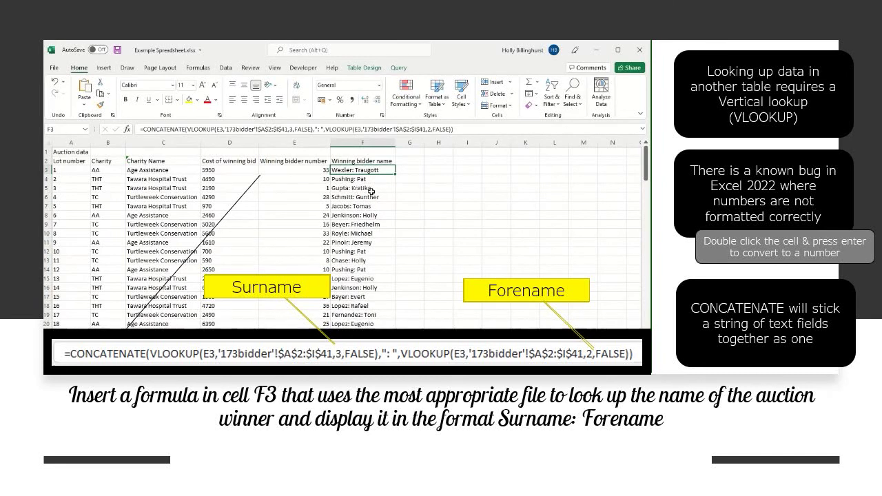